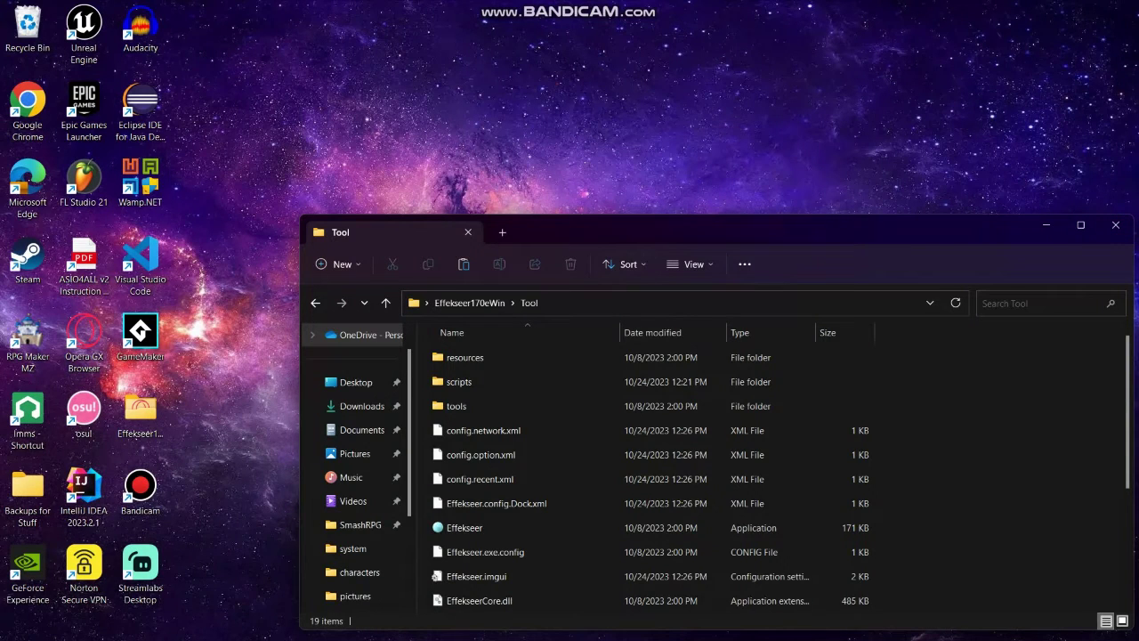
# Close the File Explorer window showing the Tool folder
pyautogui.moveTo(627, 232); pyautogui.dragTo(527, 127)
pyautogui.click(1016, 121)
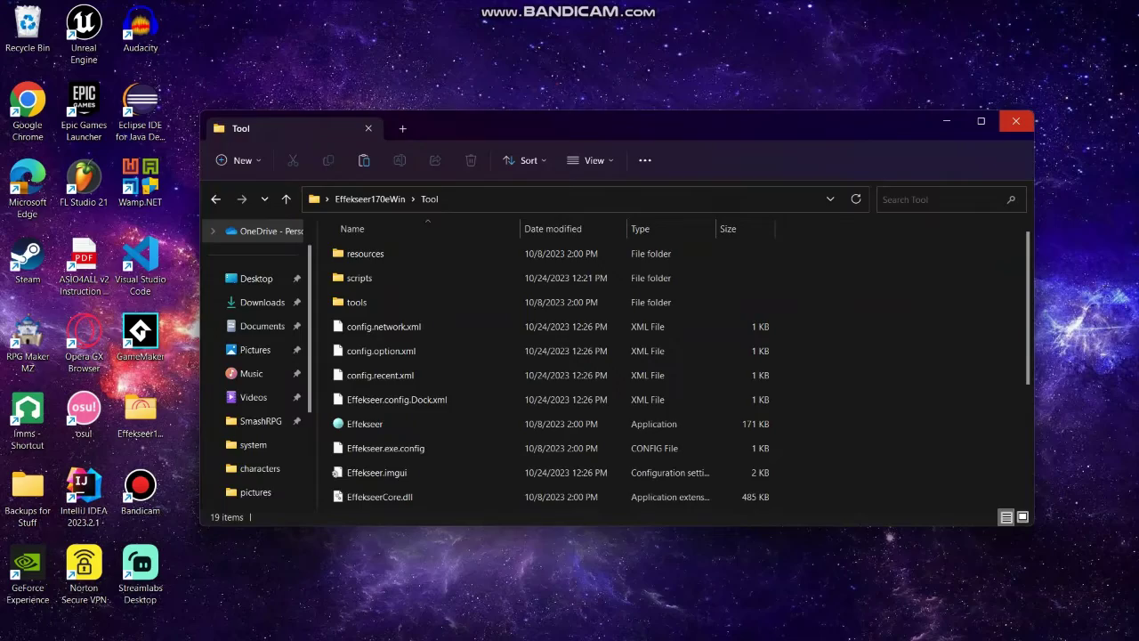
pyautogui.click(1016, 121)
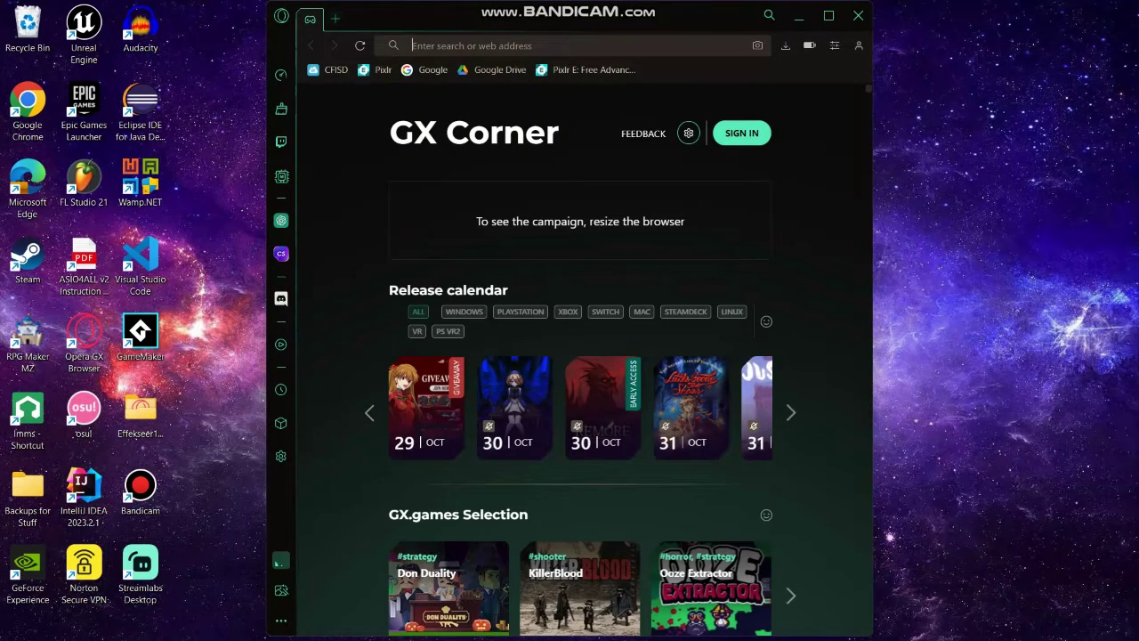
# Switch to Opera GX and search the web for "effekseer" in a new tab of the maximized window
pyautogui.click(335, 18)
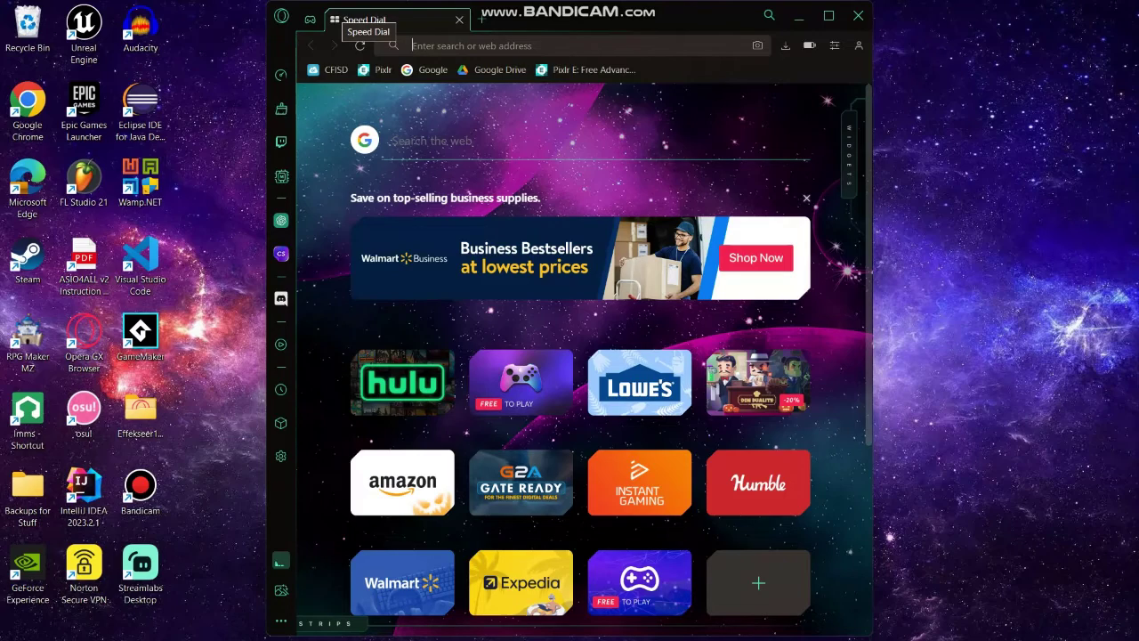
pyautogui.click(828, 15)
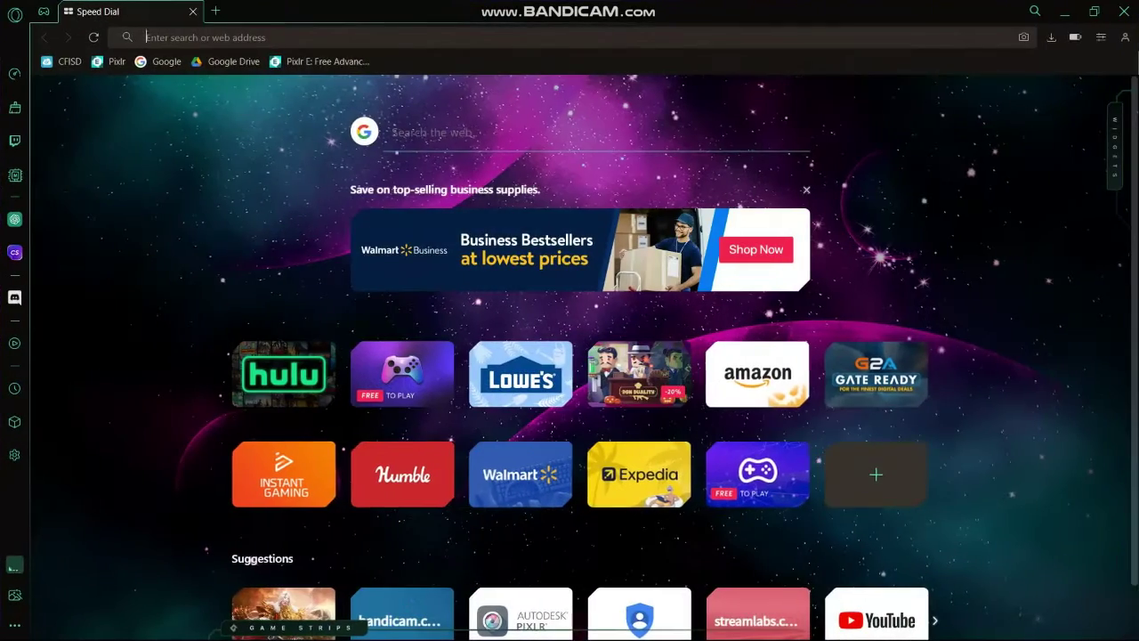
pyautogui.write('effedkc')
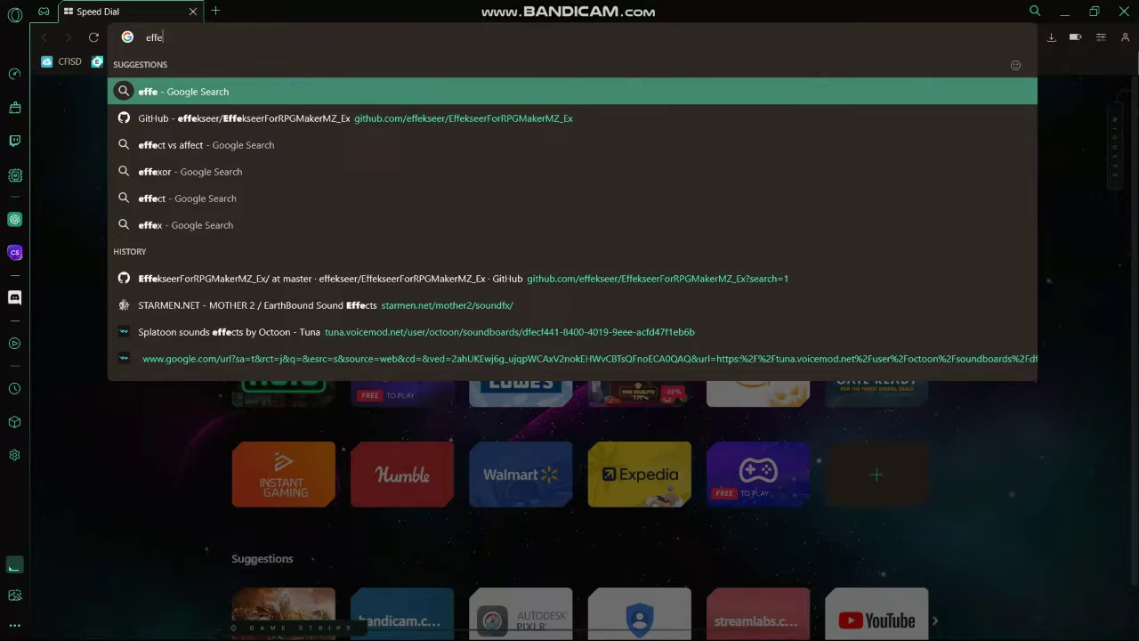
pyautogui.press('BackSpace')
pyautogui.press('BackSpace')
pyautogui.press('BackSpace')
pyautogui.write('c')
pyautogui.press('BackSpace')
pyautogui.write('k')
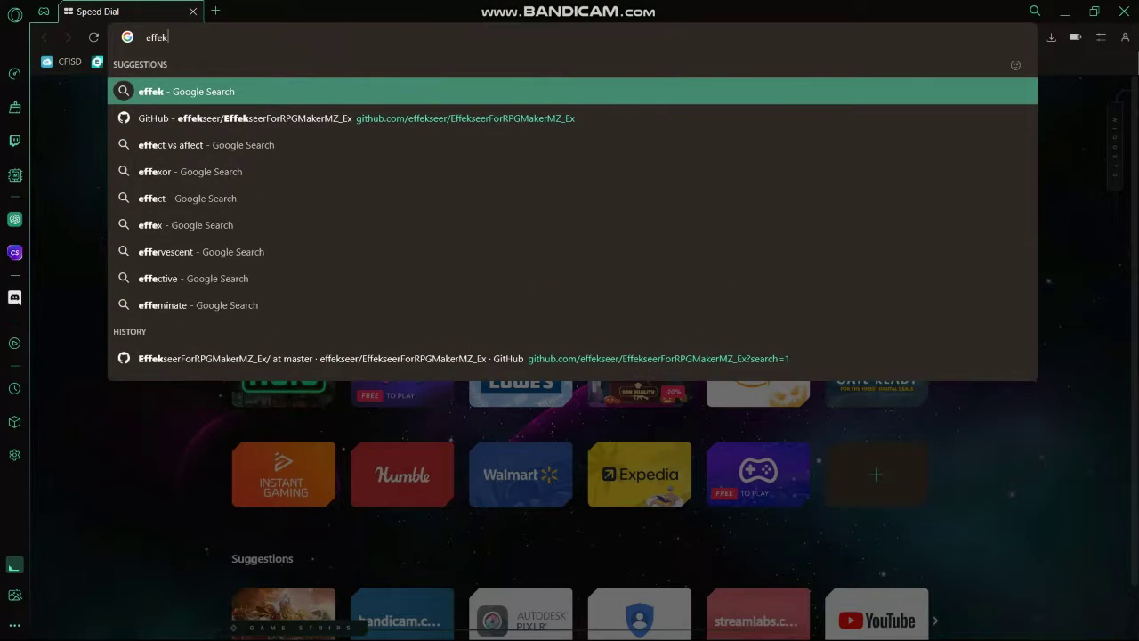
pyautogui.write('seeer')
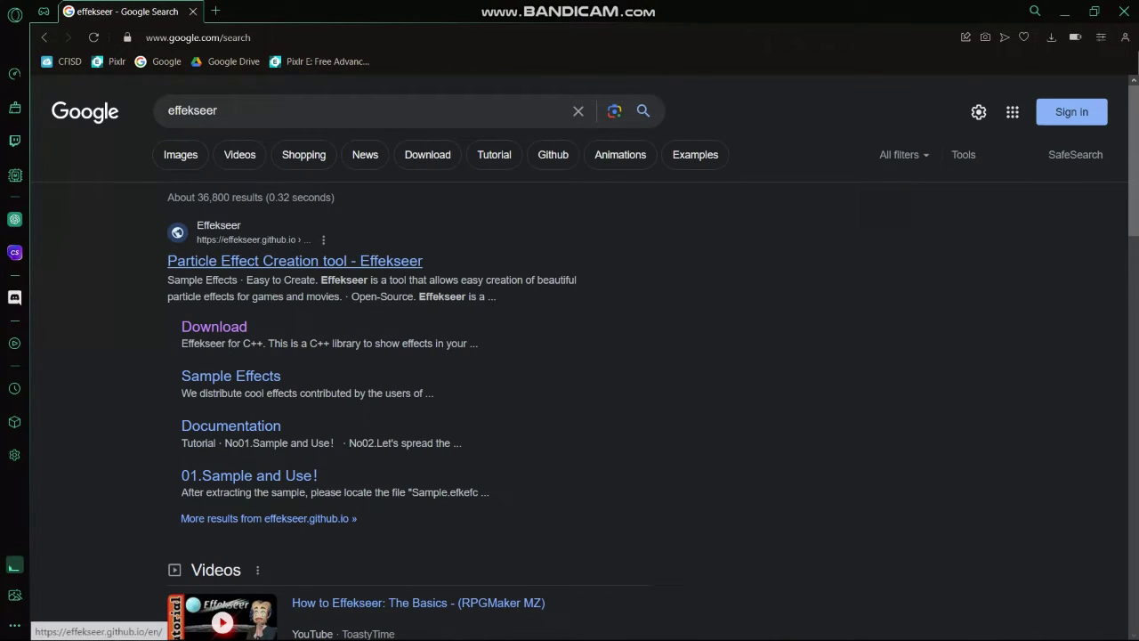
# Open the Effekseer Download page from the search results and look through the available tool and plugin downloads
pyautogui.click(213, 327)
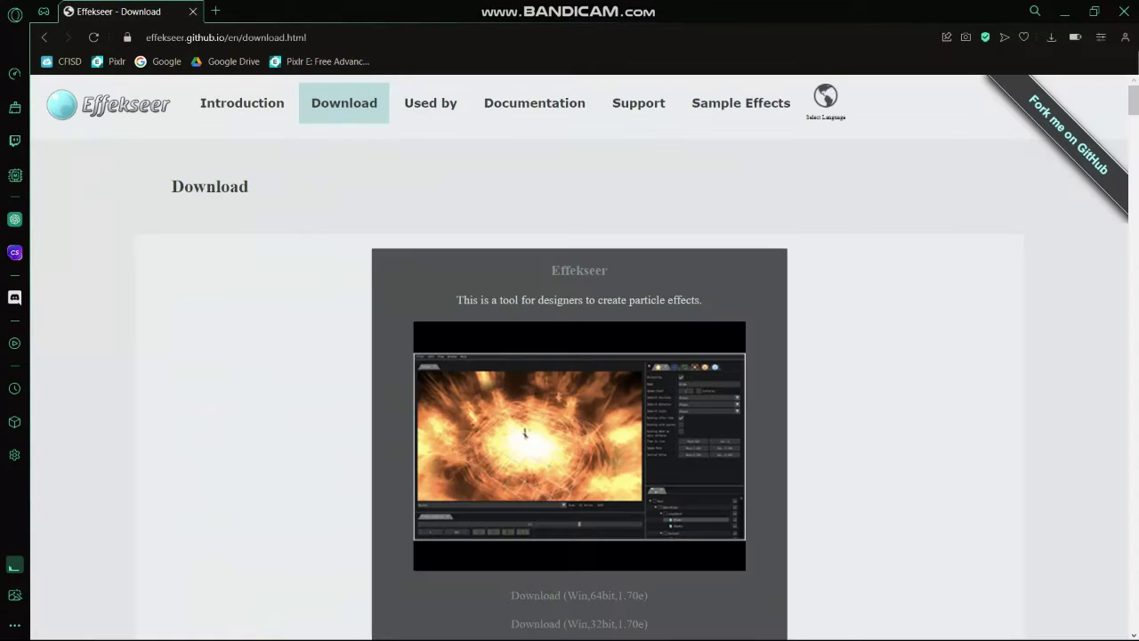
pyautogui.scroll(-2, 578, 356)
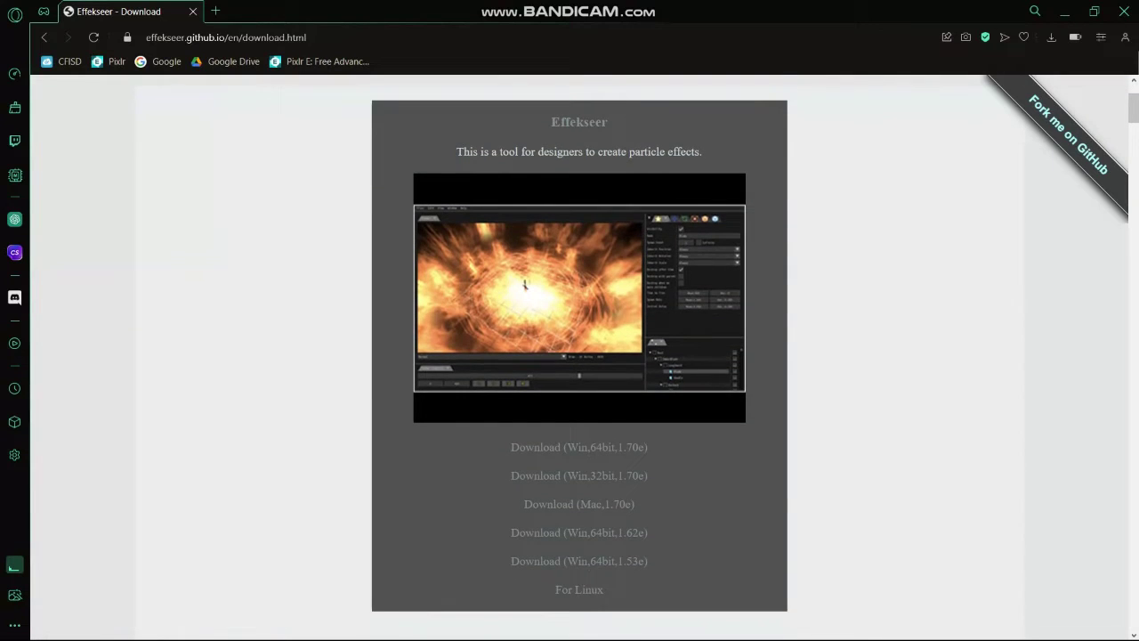
pyautogui.scroll(2, 578, 356)
pyautogui.scroll(-4, 578, 356)
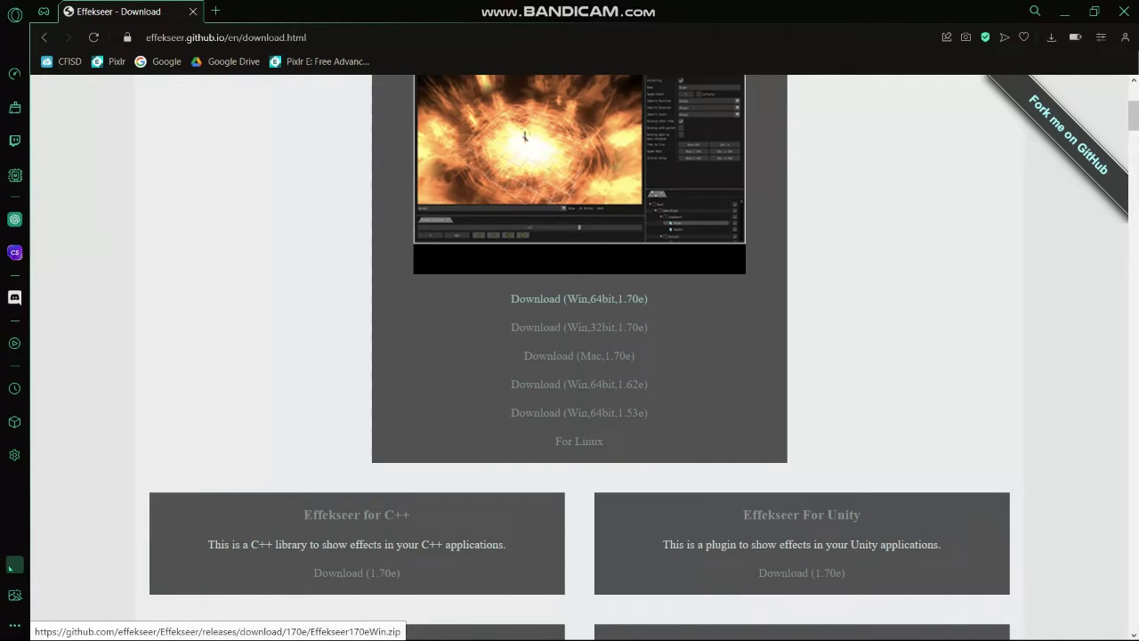
pyautogui.scroll(-5, 578, 356)
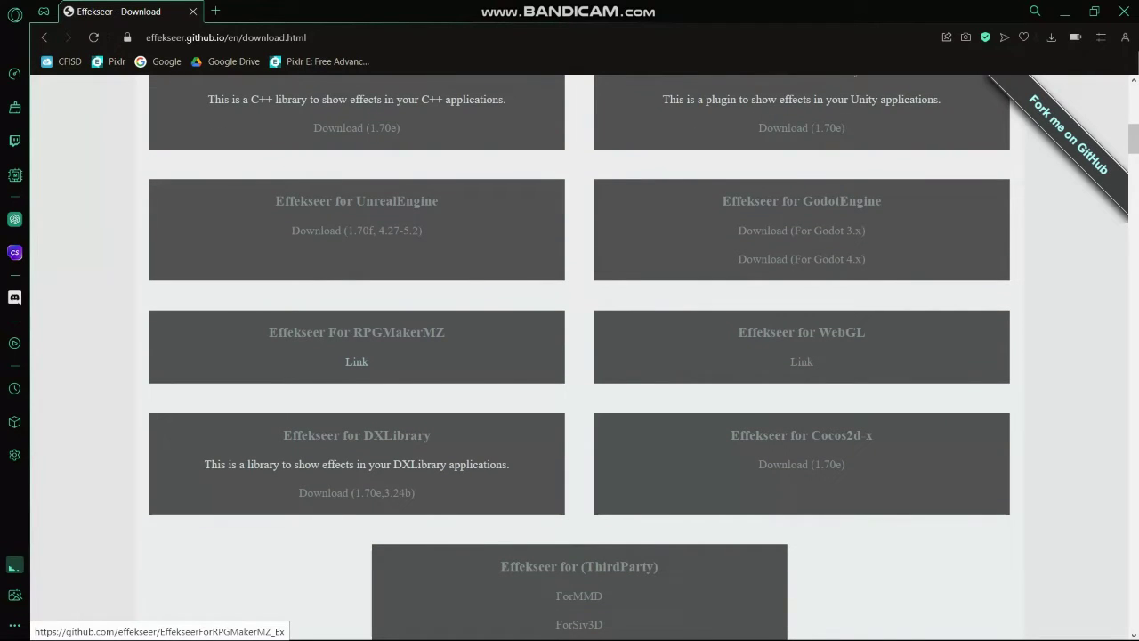
# View the GitHub repository linked under Effekseer For RPGMakerMZ and close the browser
pyautogui.click(356, 362)
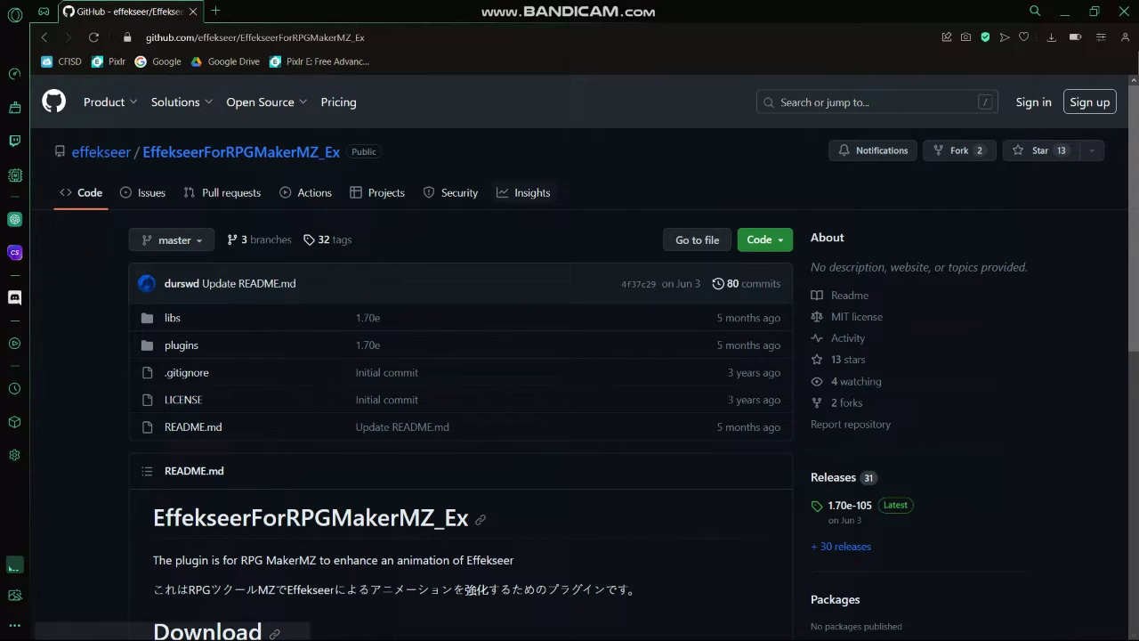
pyautogui.hotkey('ctrl', 'l')
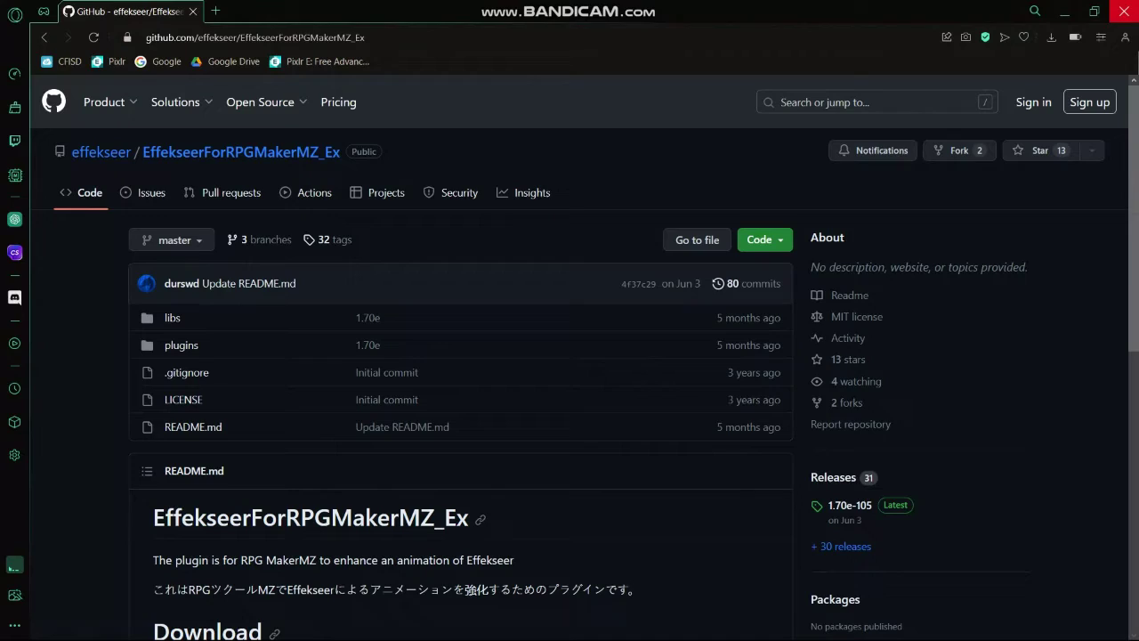
pyautogui.click(1123, 12)
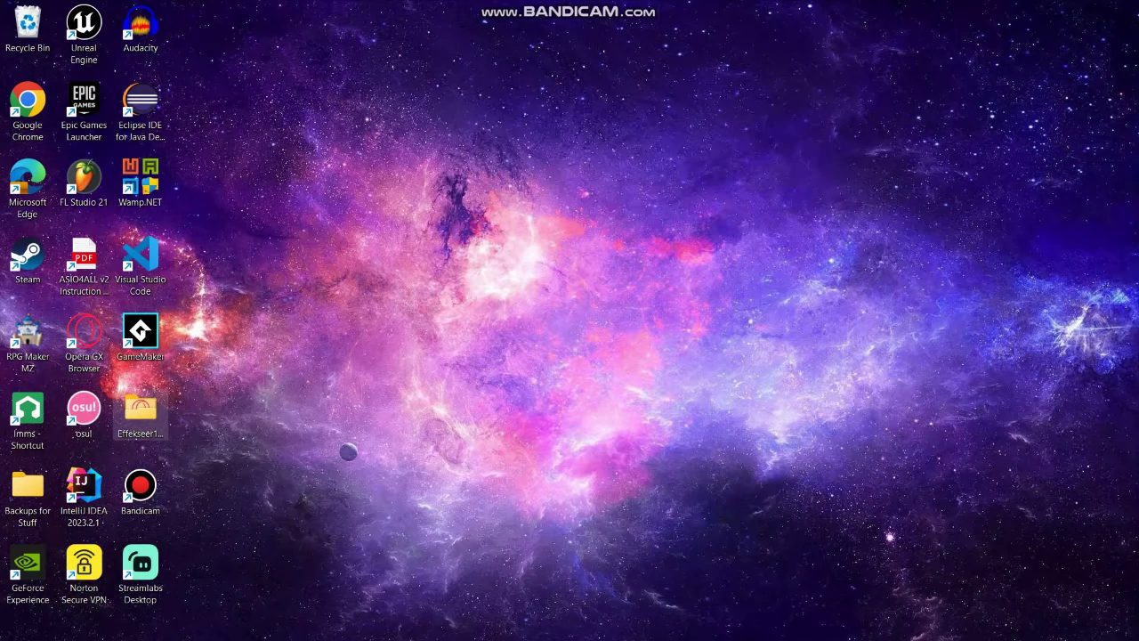
# Open the Tool subfolder inside the Effekseer170eWin folder on the desktop
pyautogui.doubleClick(141, 414)
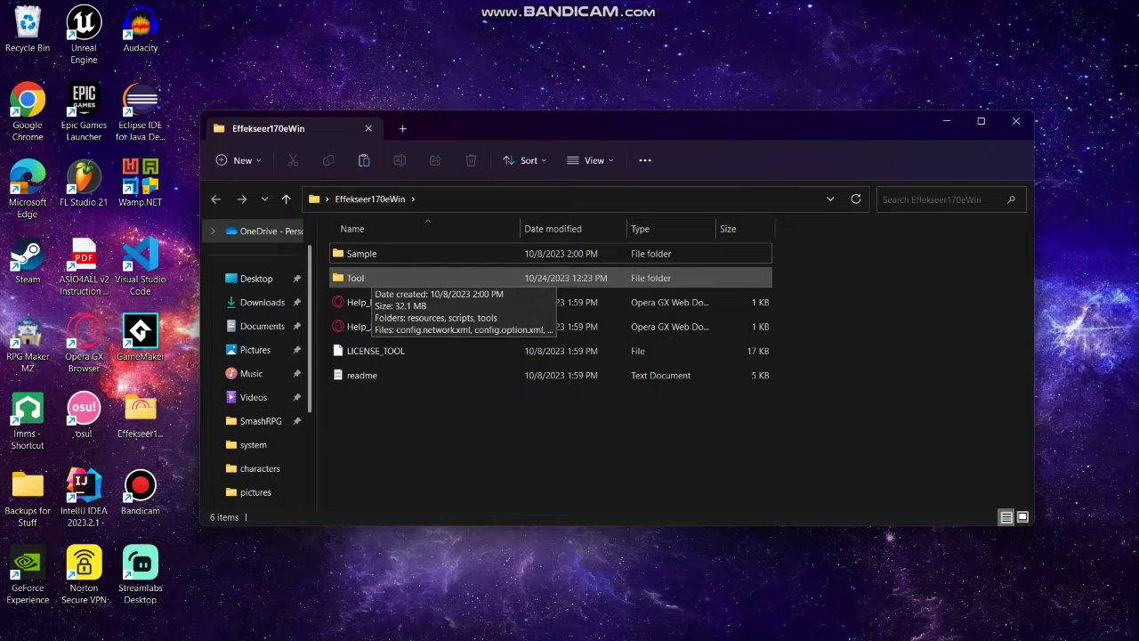
pyautogui.doubleClick(365, 278)
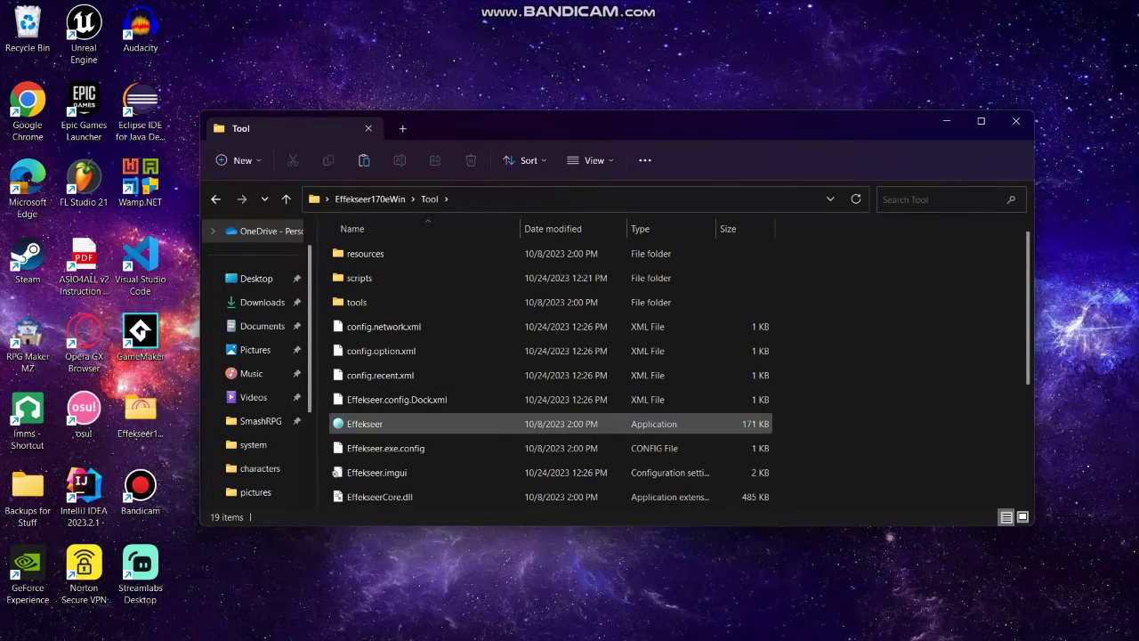
# Try to paste a shortcut into the Tool folder, accepting the desktop as the alternative location
pyautogui.rightClick(403, 457)
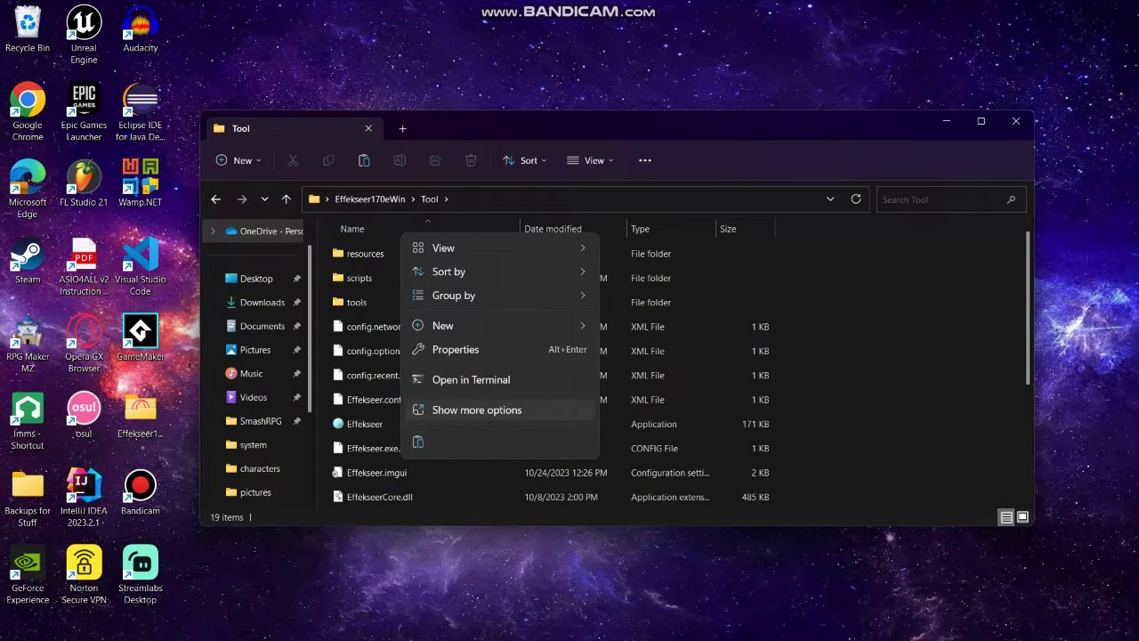
pyautogui.click(477, 410)
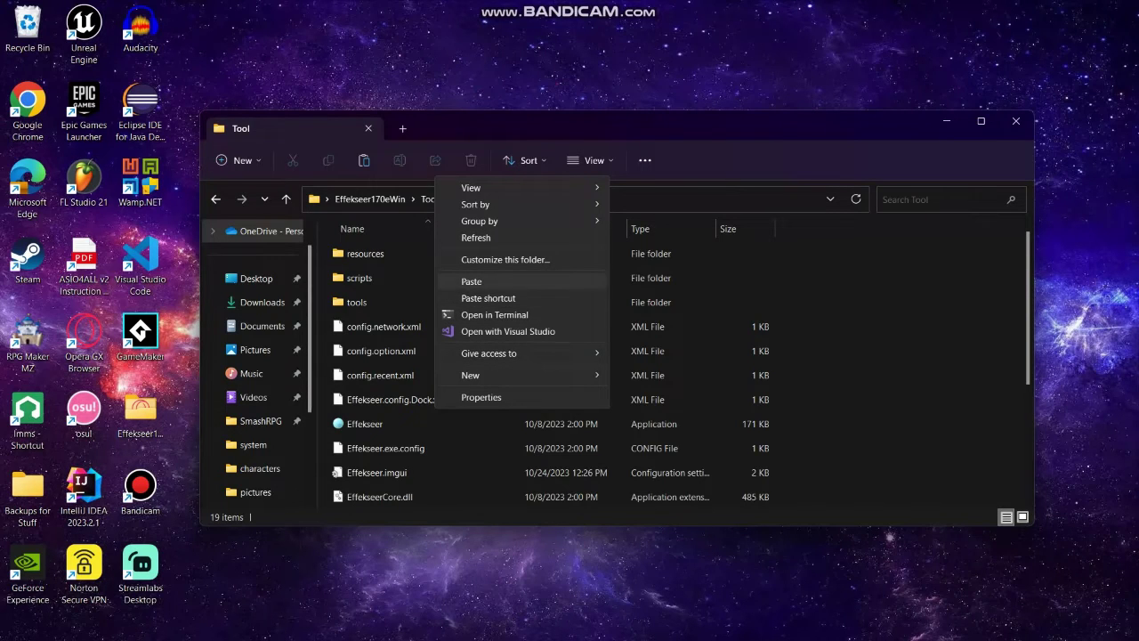
pyautogui.click(488, 298)
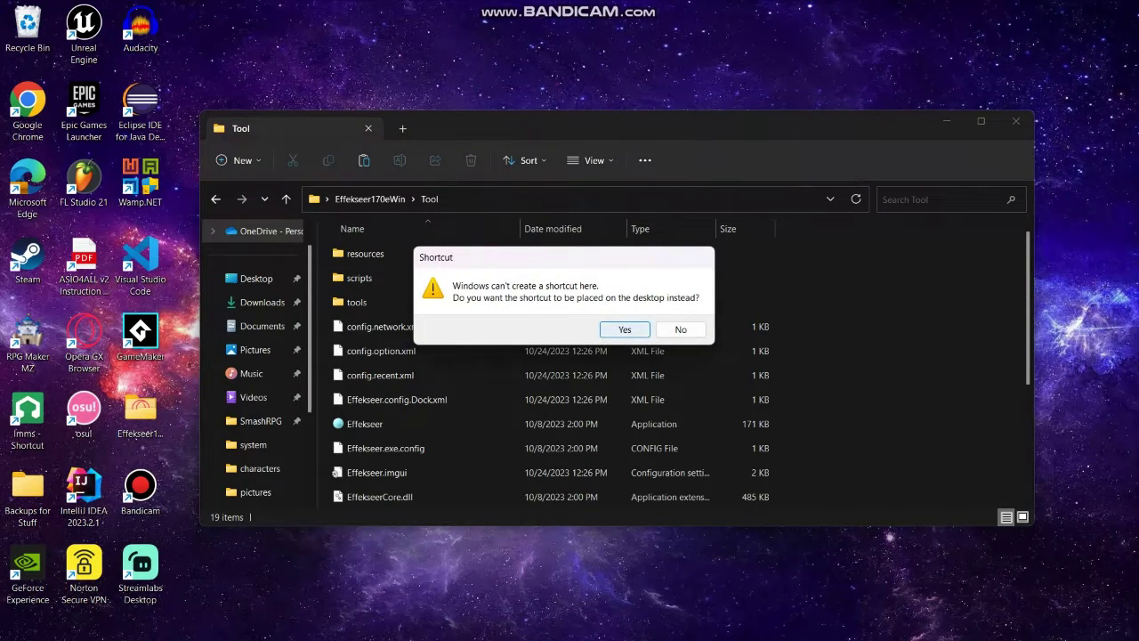
pyautogui.press('Return')
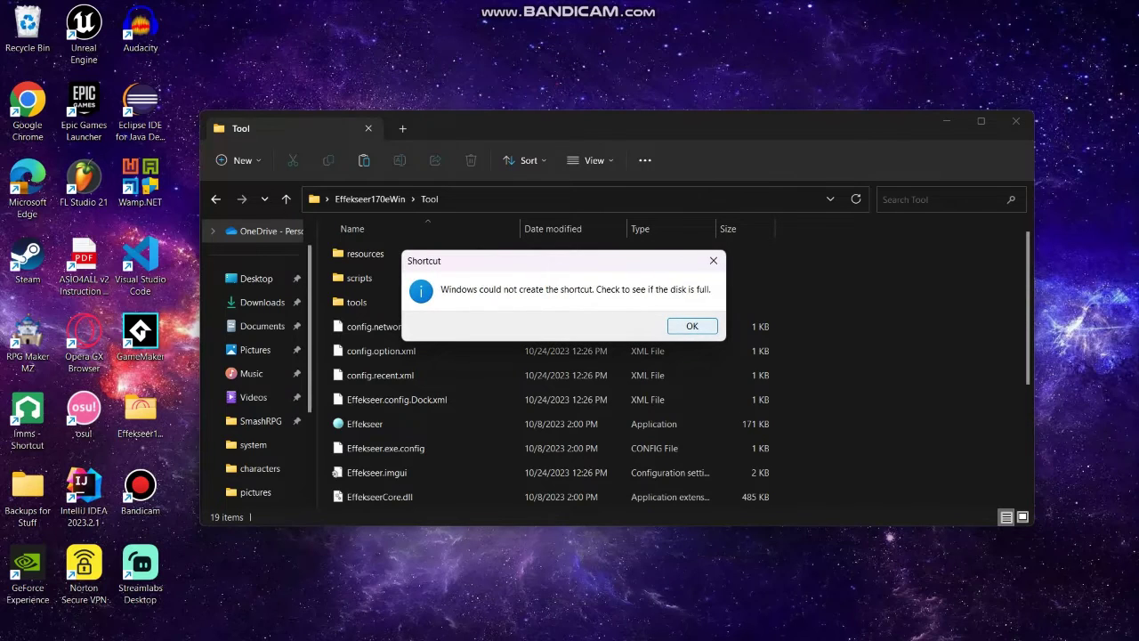
pyautogui.click(692, 326)
# Launch the Effekseer application from the Tool folder
pyautogui.moveTo(392, 420); pyautogui.dragTo(364, 427)
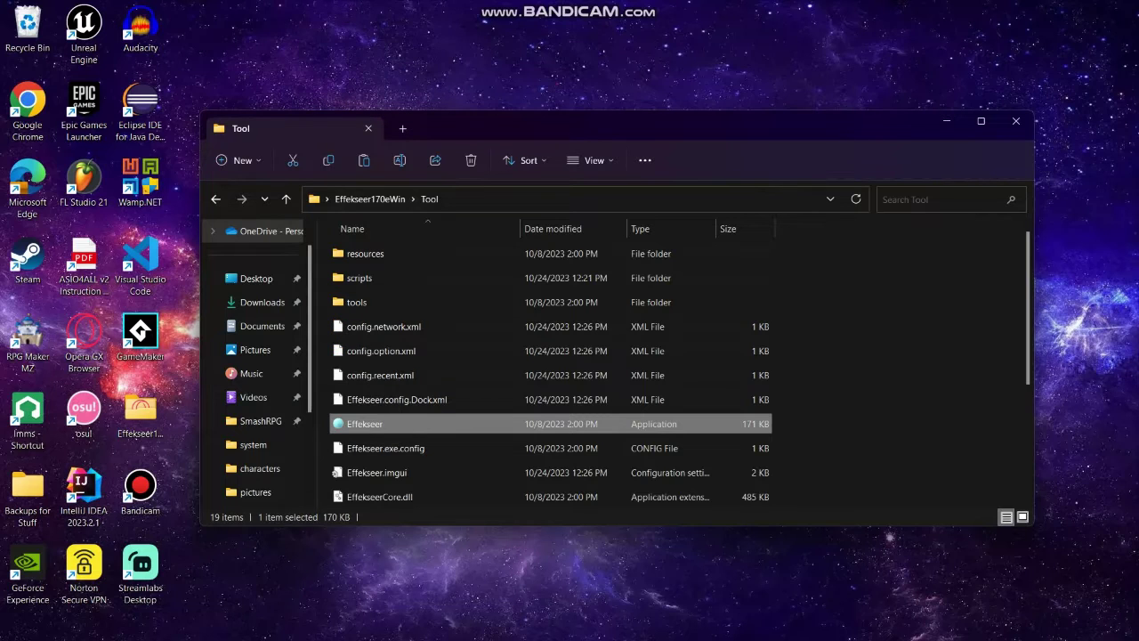
pyautogui.rightClick(365, 427)
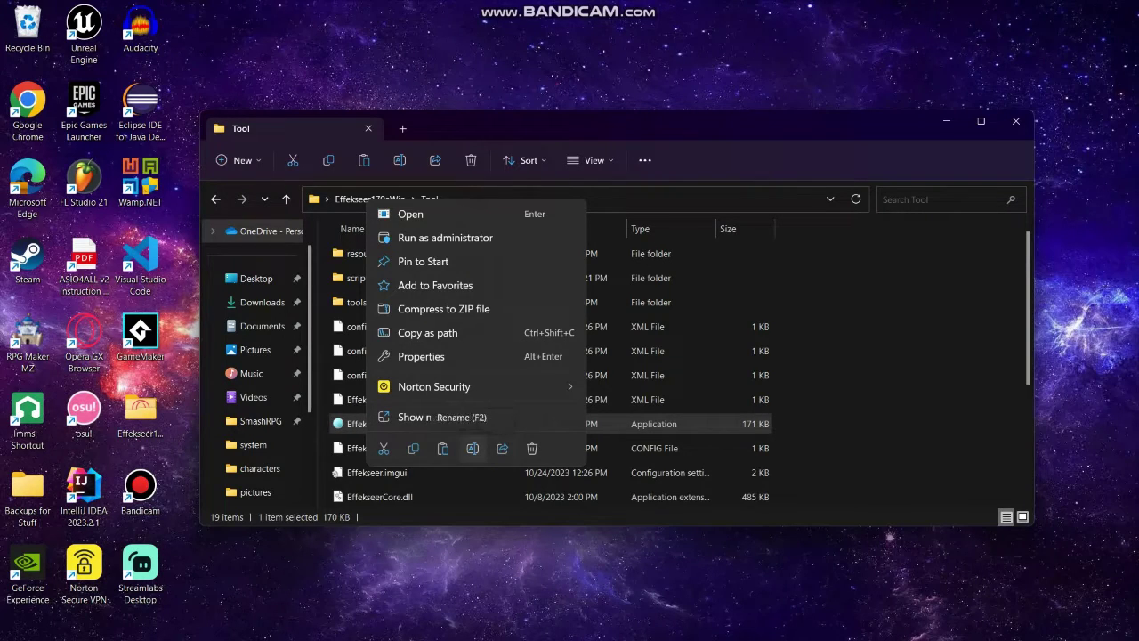
pyautogui.press('Escape')
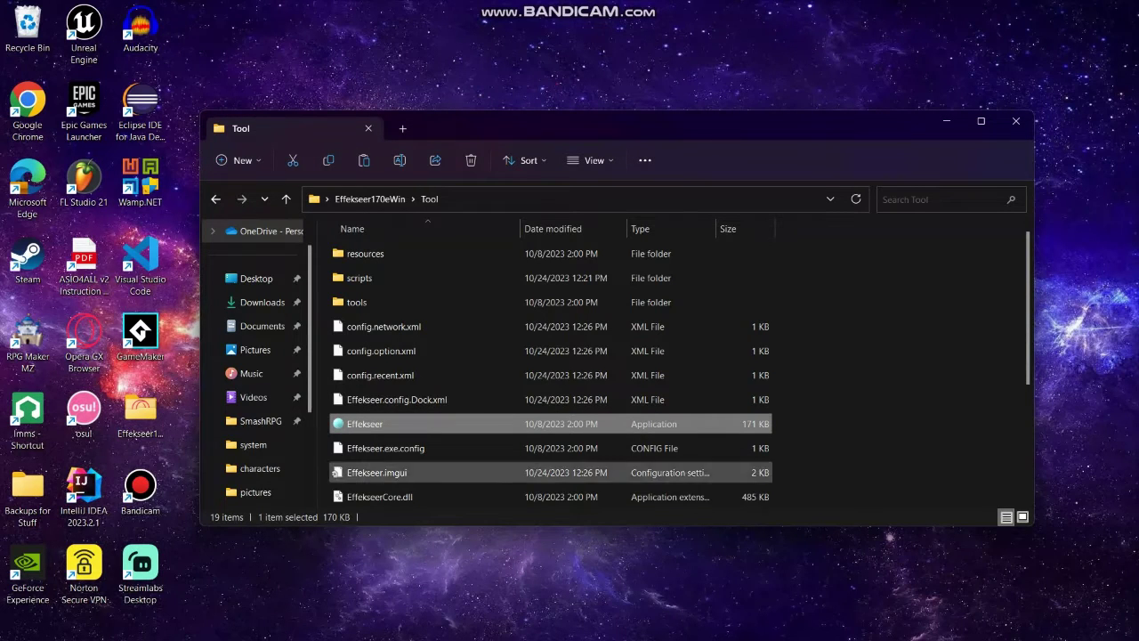
pyautogui.press('Return')
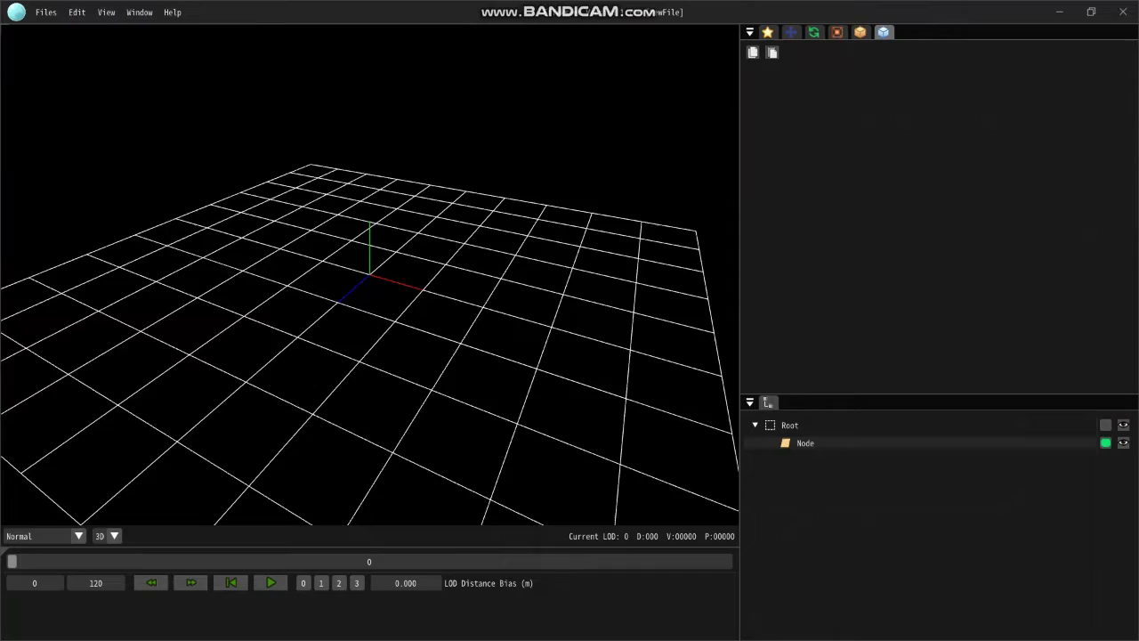
# Bring up the dialog for opening an existing effect file
pyautogui.moveTo(369, 274)
pyautogui.mouseDown(button='right')
pyautogui.moveTo(348, 252)
pyautogui.moveTo(364, 301)
pyautogui.moveTo(437, 265)
pyautogui.moveTo(530, 244)
pyautogui.moveTo(499, 178)
pyautogui.moveTo(392, 294)
pyautogui.moveTo(355, 312)
pyautogui.moveTo(418, 307)
pyautogui.moveTo(436, 258)
pyautogui.moveTo(409, 213)
pyautogui.moveTo(374, 203)
pyautogui.moveTo(330, 267)
pyautogui.moveTo(392, 303)
pyautogui.moveTo(445, 267)
pyautogui.moveTo(414, 213)
pyautogui.moveTo(382, 266)
pyautogui.mouseUp(button='right')
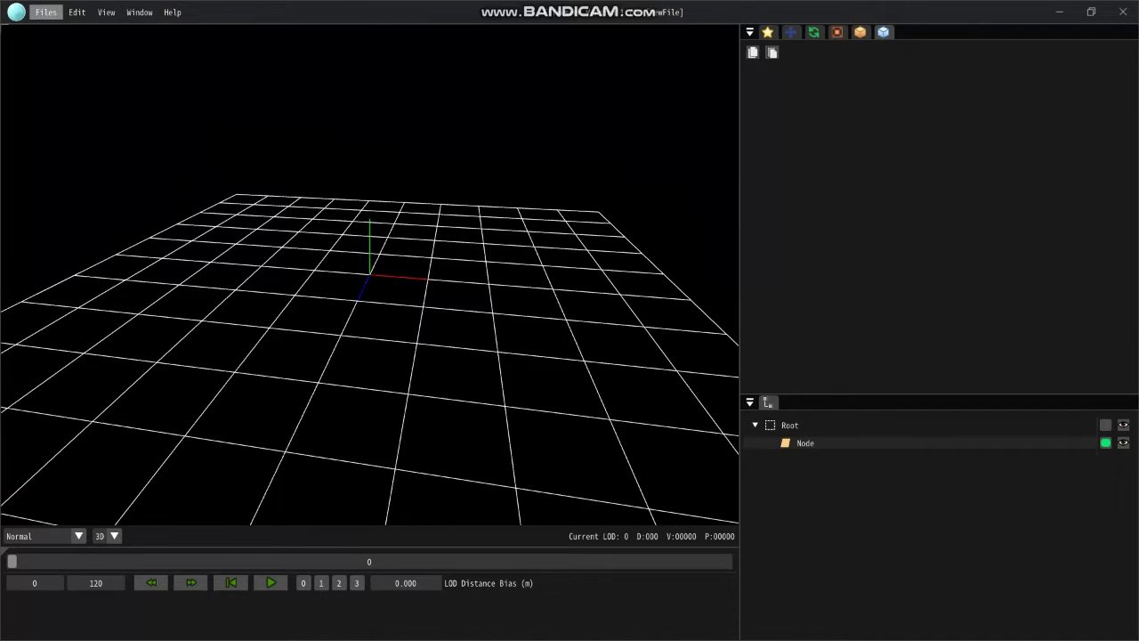
pyautogui.click(45, 12)
pyautogui.moveTo(107, 95)
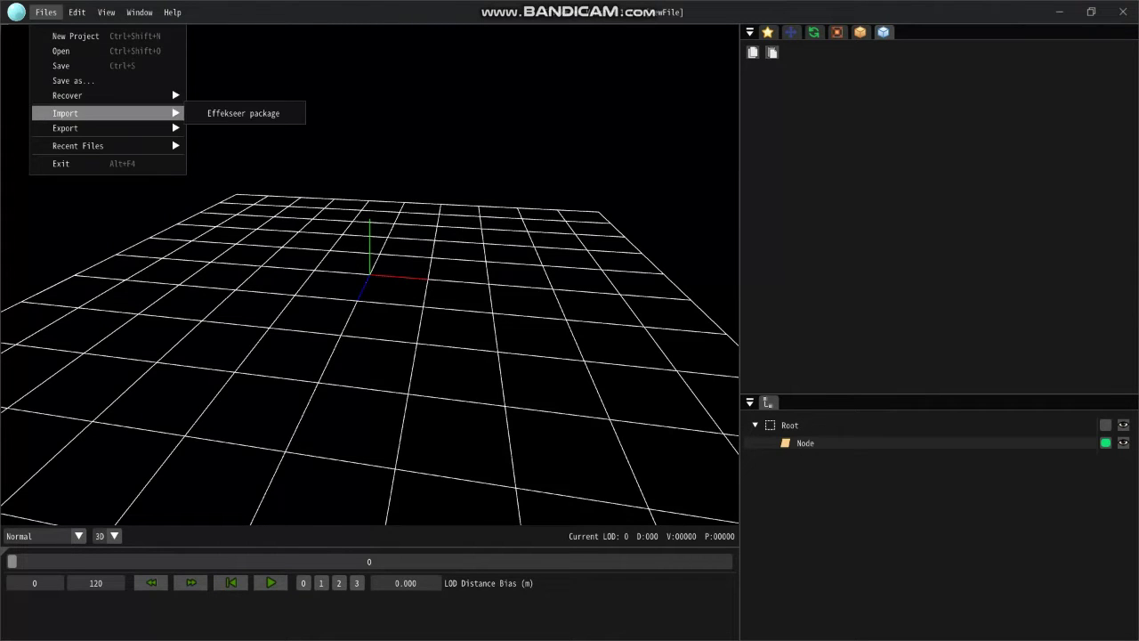
pyautogui.click(61, 51)
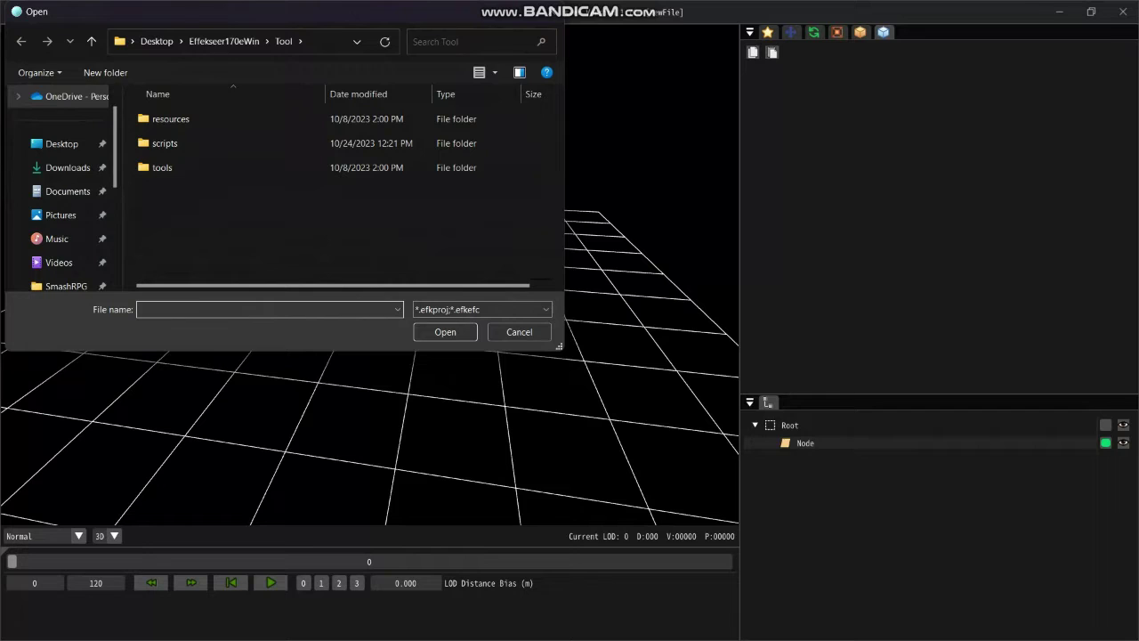
pyautogui.scroll(-1, 62, 215)
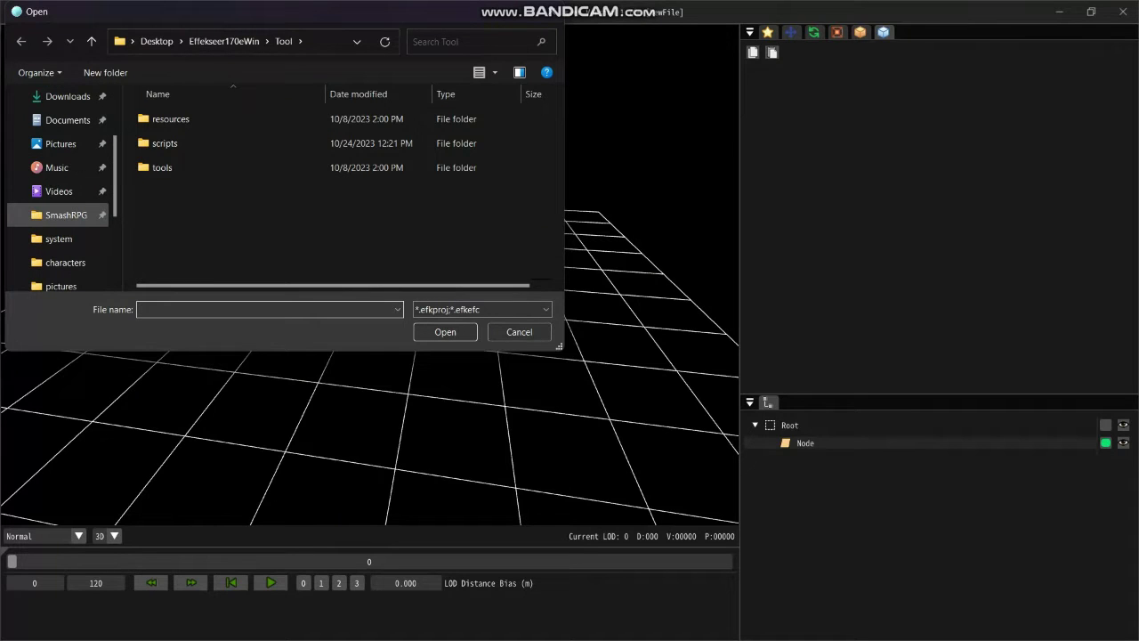
pyautogui.scroll(-1, 63, 215)
pyautogui.scroll(2, 62, 262)
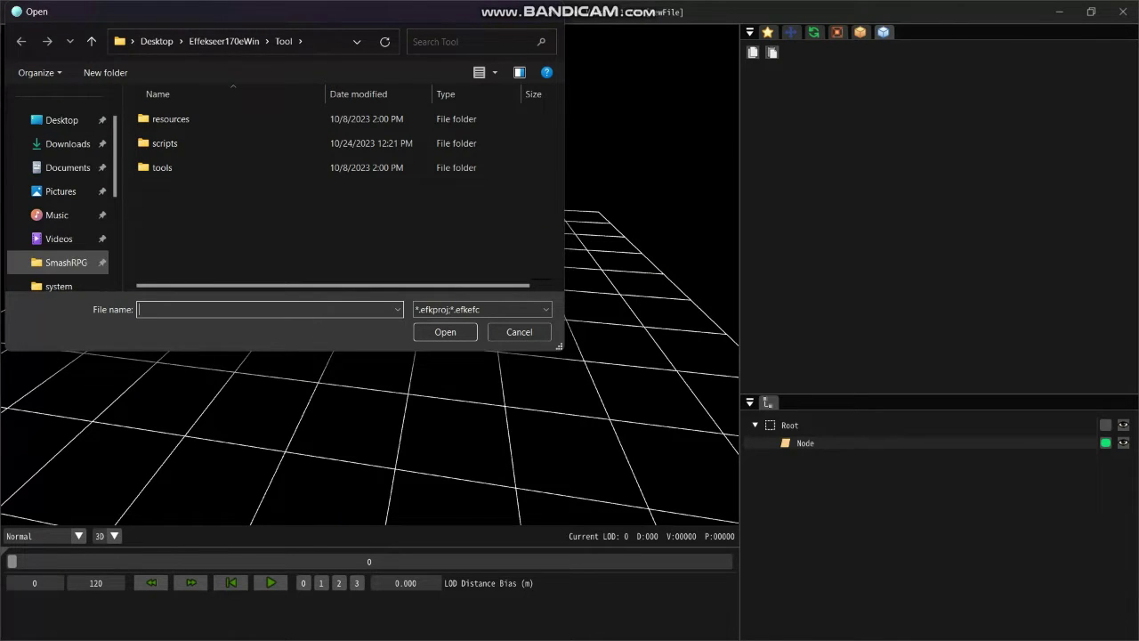
# Browse to the effects folder of the ProjectElemental project, inside the RMMZ folder in Documents
pyautogui.click(67, 167)
pyautogui.scroll(-2, 165, 170)
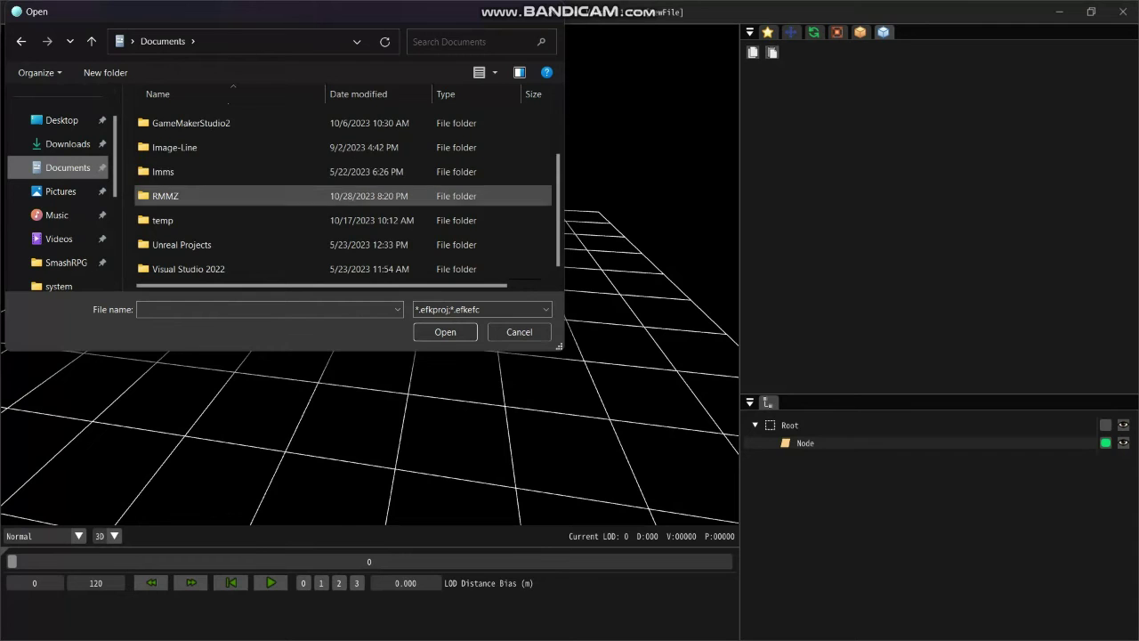
pyautogui.doubleClick(166, 196)
pyautogui.doubleClick(165, 118)
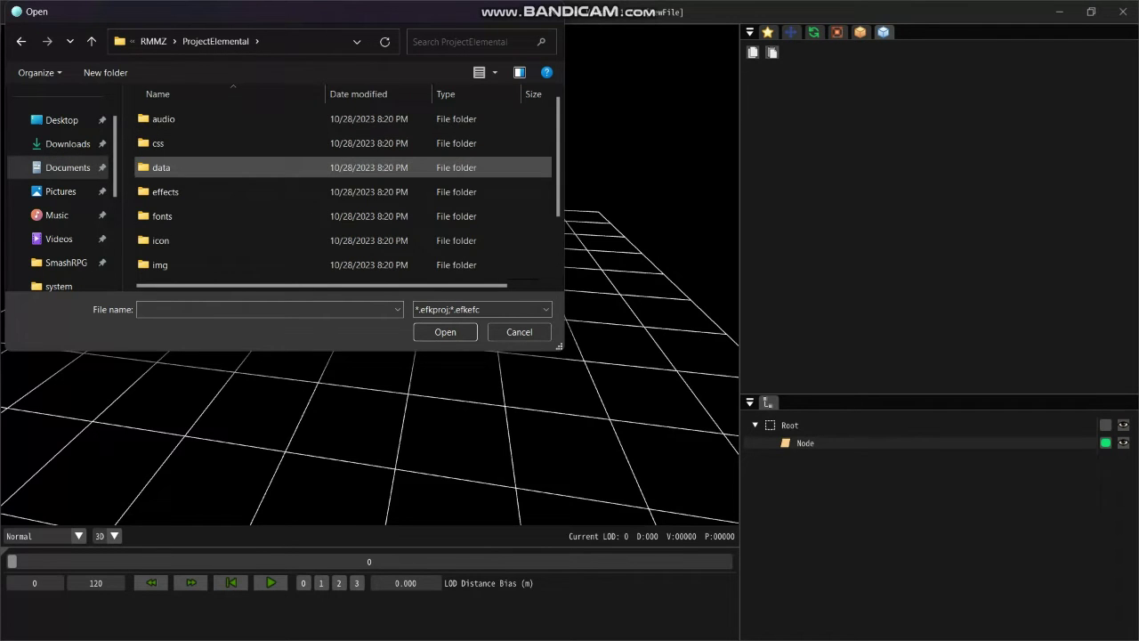
pyautogui.scroll(-1, 165, 178)
pyautogui.scroll(1, 165, 216)
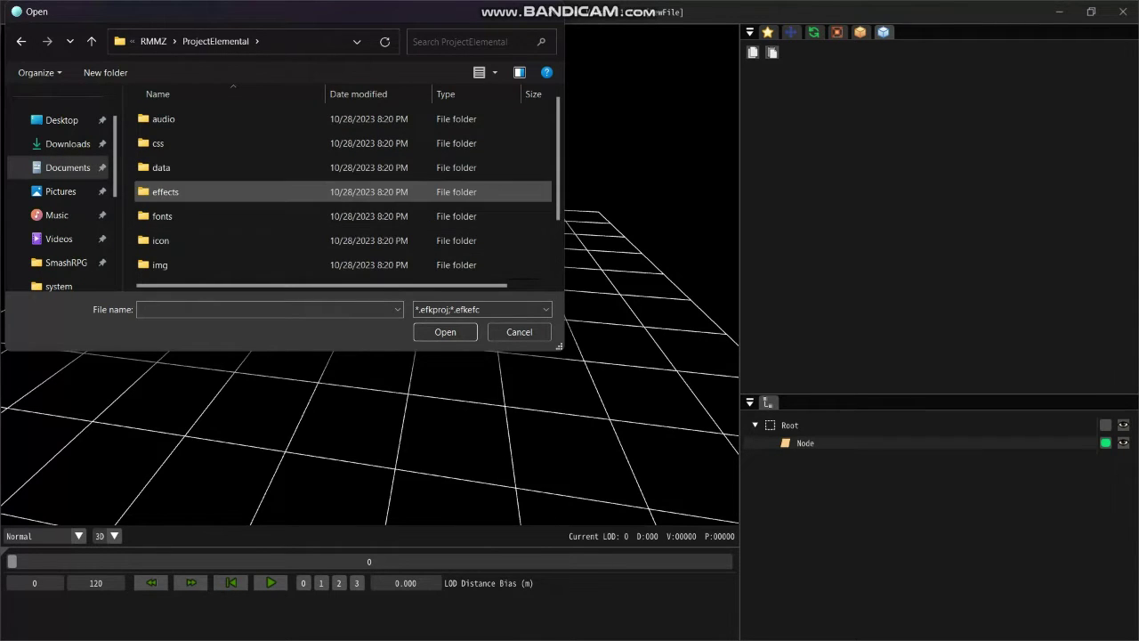
pyautogui.doubleClick(165, 191)
# Open the HealAll1.efkefc effect from the project's effects folder
pyautogui.scroll(-2, 169, 145)
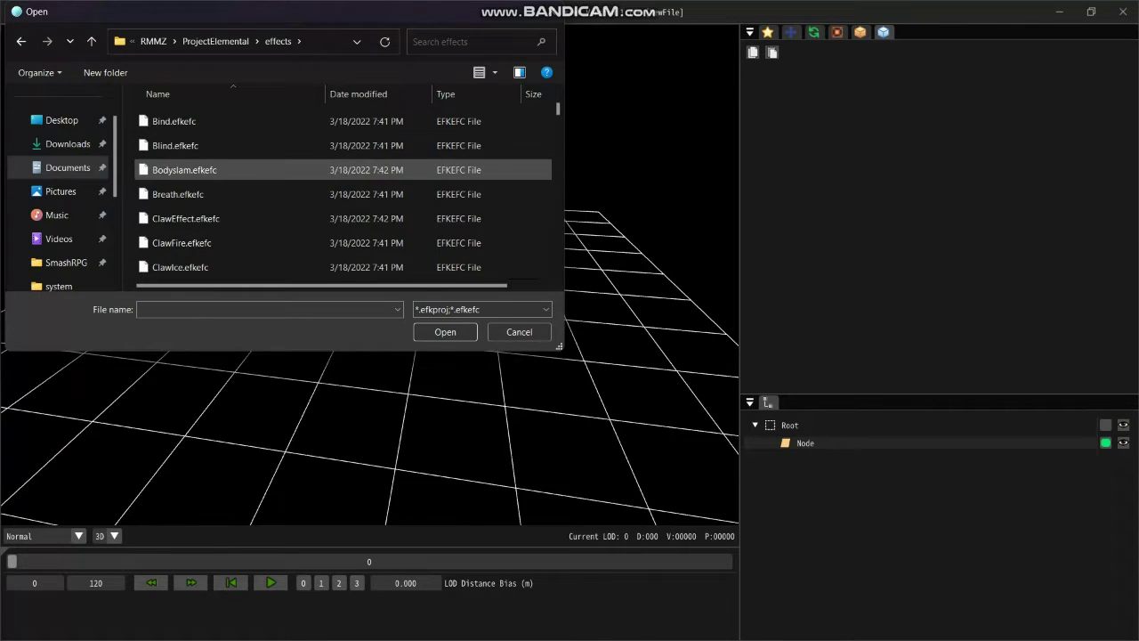
pyautogui.scroll(-4, 178, 194)
pyautogui.scroll(-3, 178, 194)
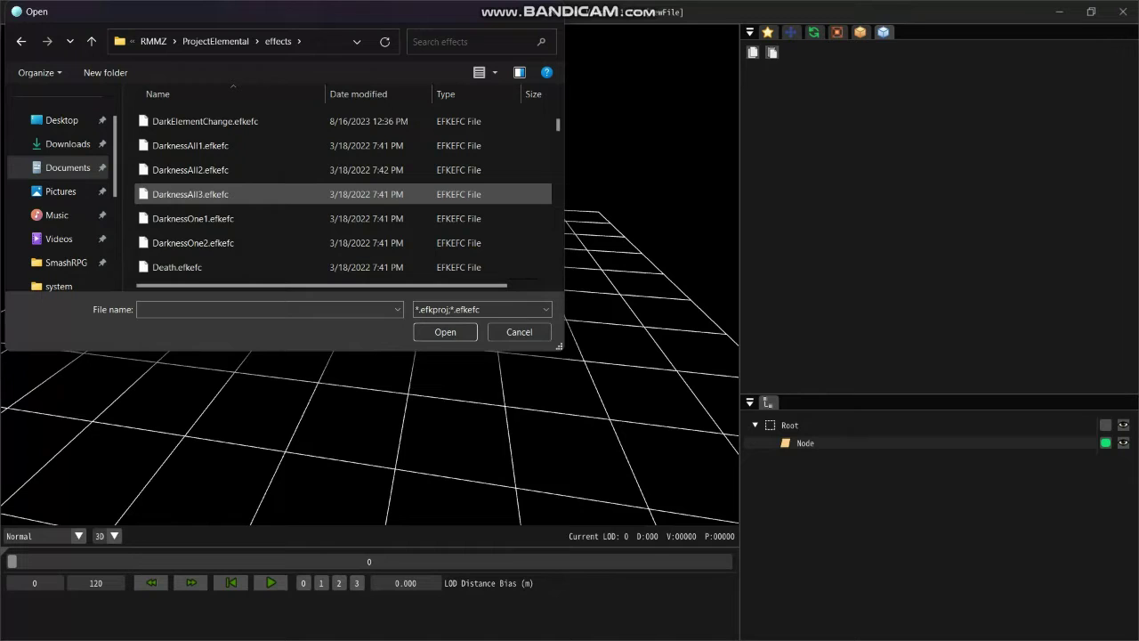
pyautogui.scroll(-2, 178, 194)
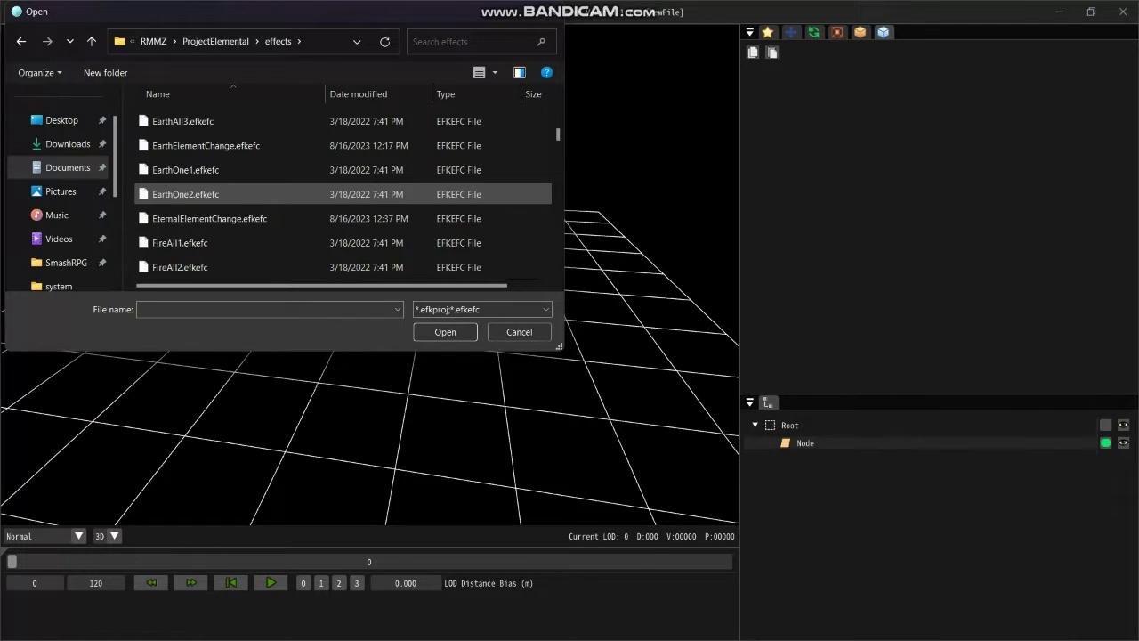
pyautogui.scroll(-3, 178, 194)
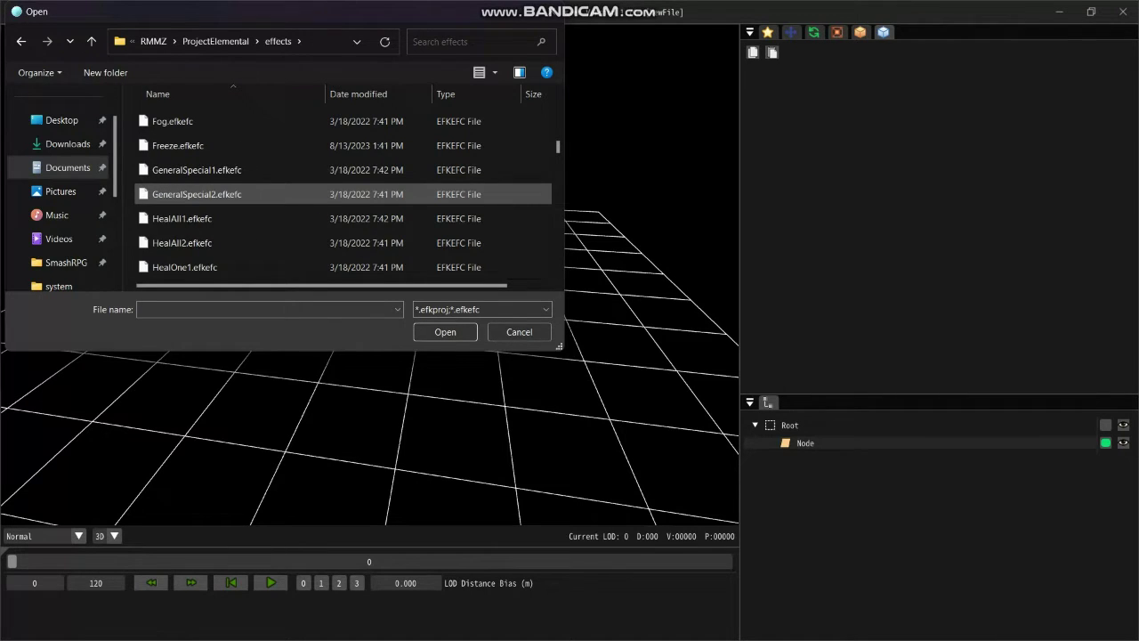
pyautogui.doubleClick(182, 218)
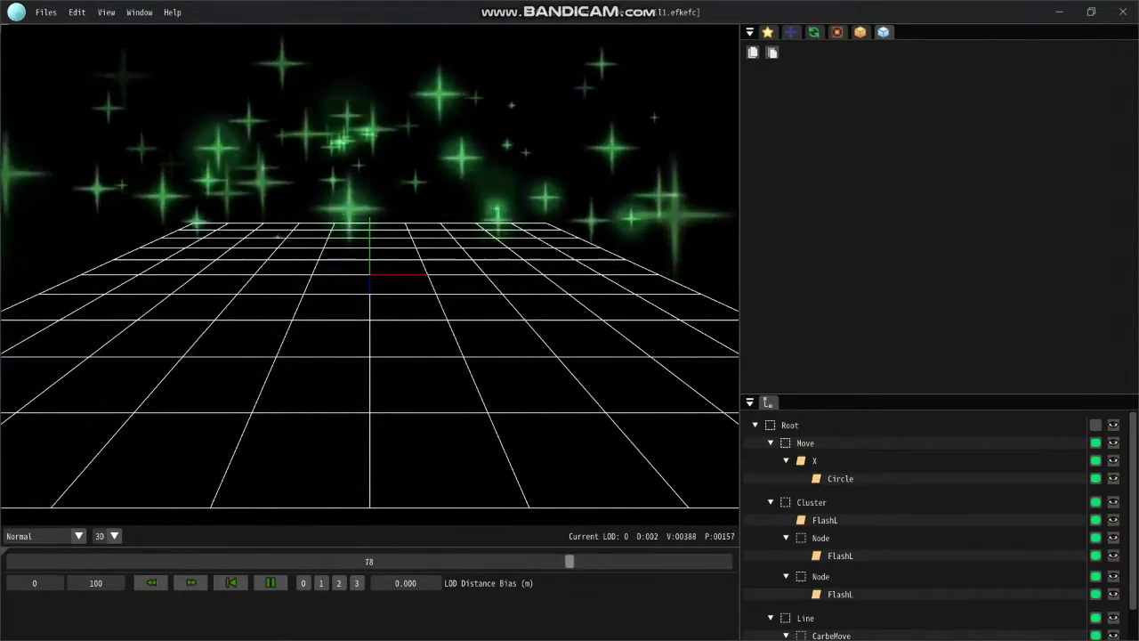
# Play back the effect with its random sprite colours and pause it partway through
pyautogui.press('space')
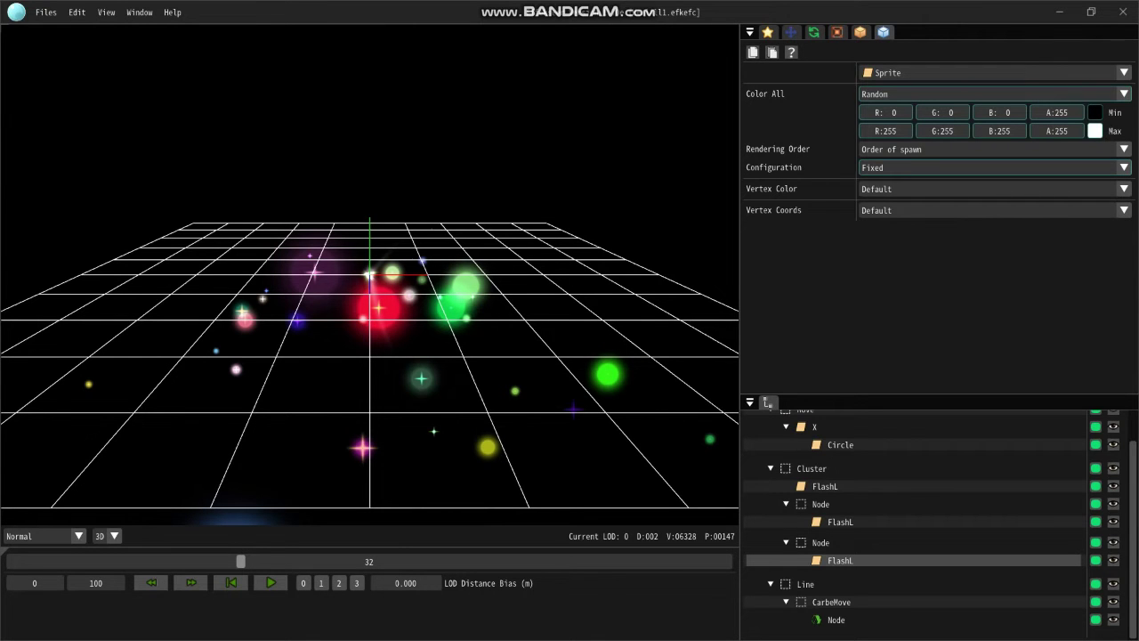
pyautogui.press('space')
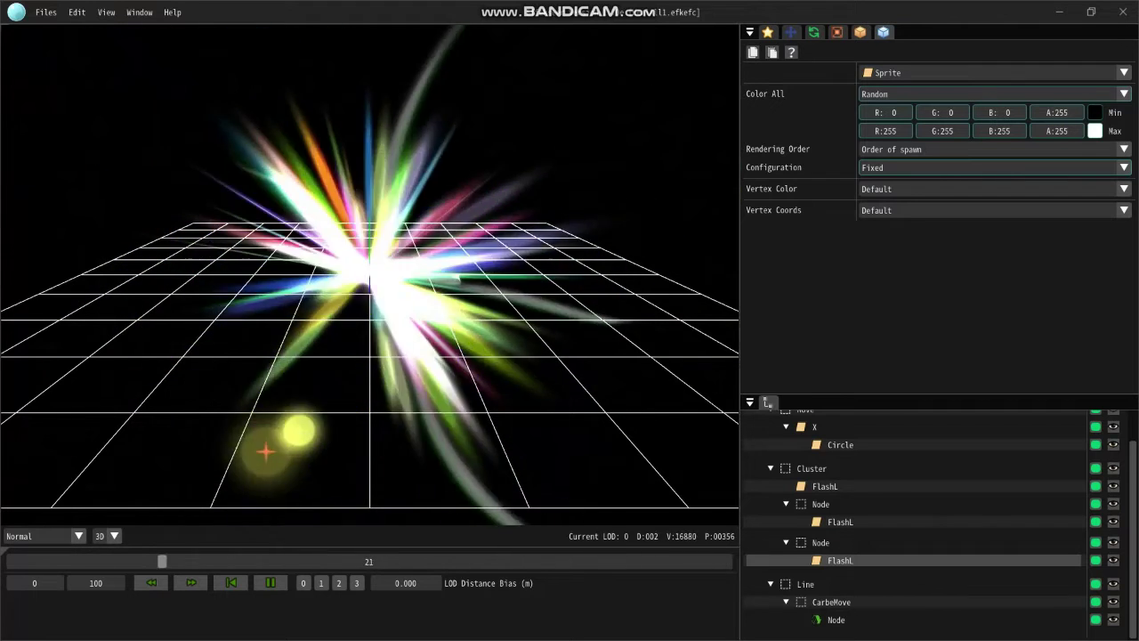
pyautogui.press('space')
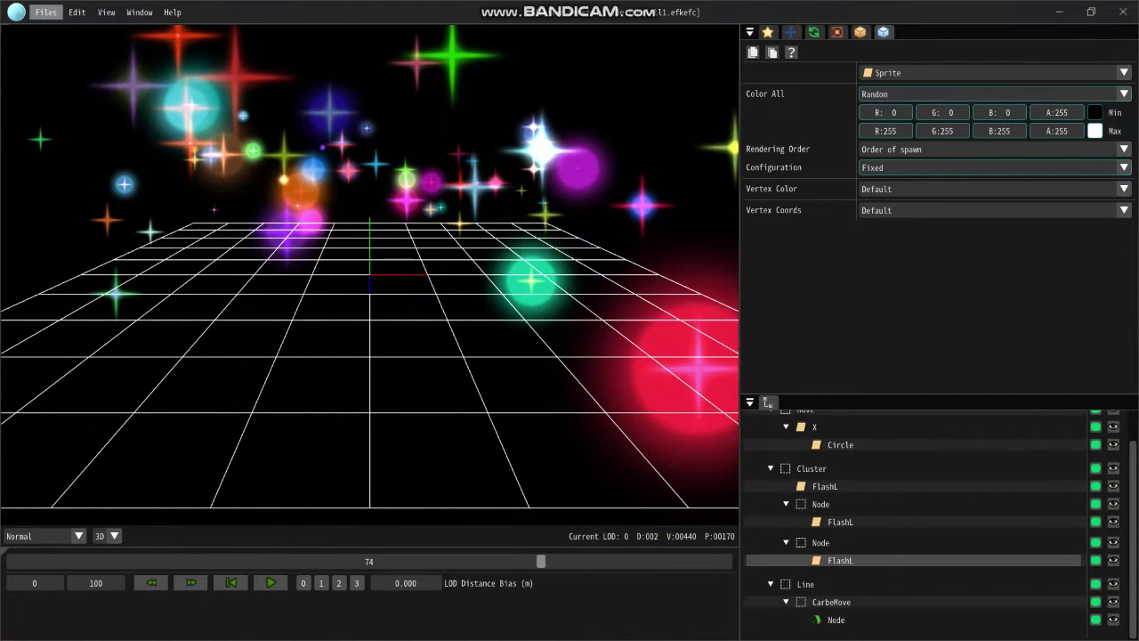
# Save the effect as a new file named RainbowEffect in the project's effects folder
pyautogui.click(45, 11)
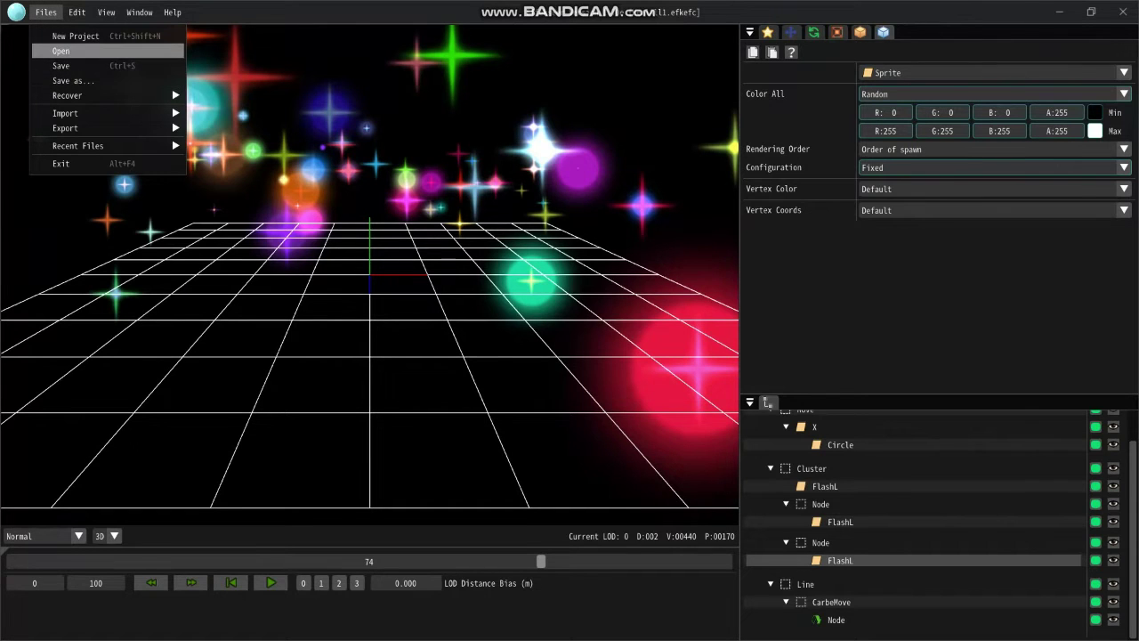
pyautogui.click(71, 80)
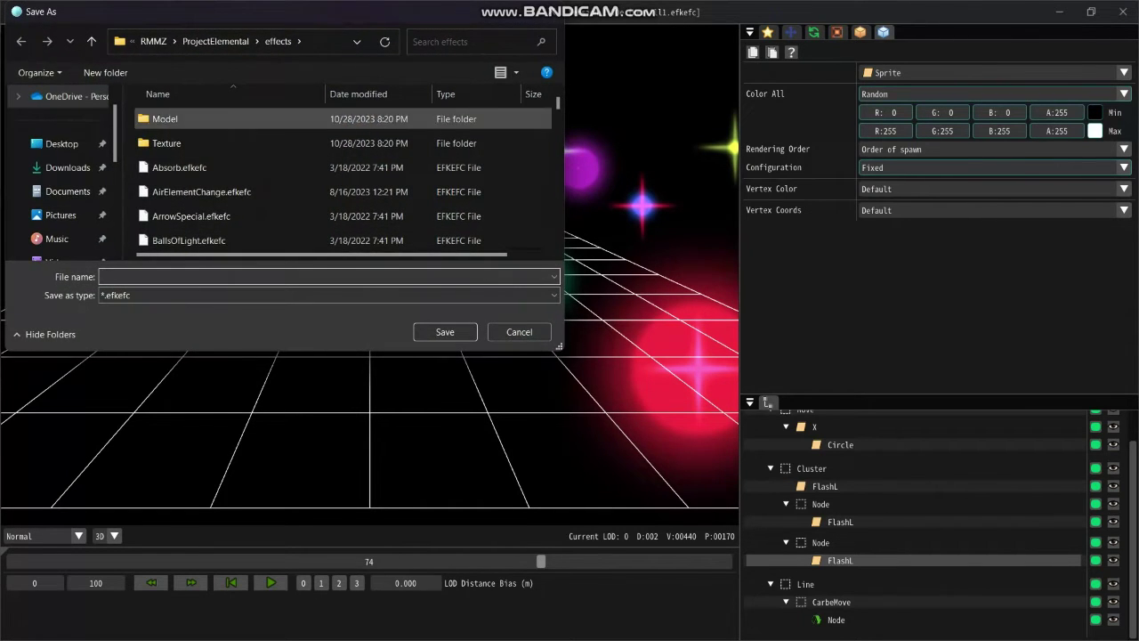
pyautogui.scroll(-5, 267, 178)
pyautogui.scroll(6, 267, 187)
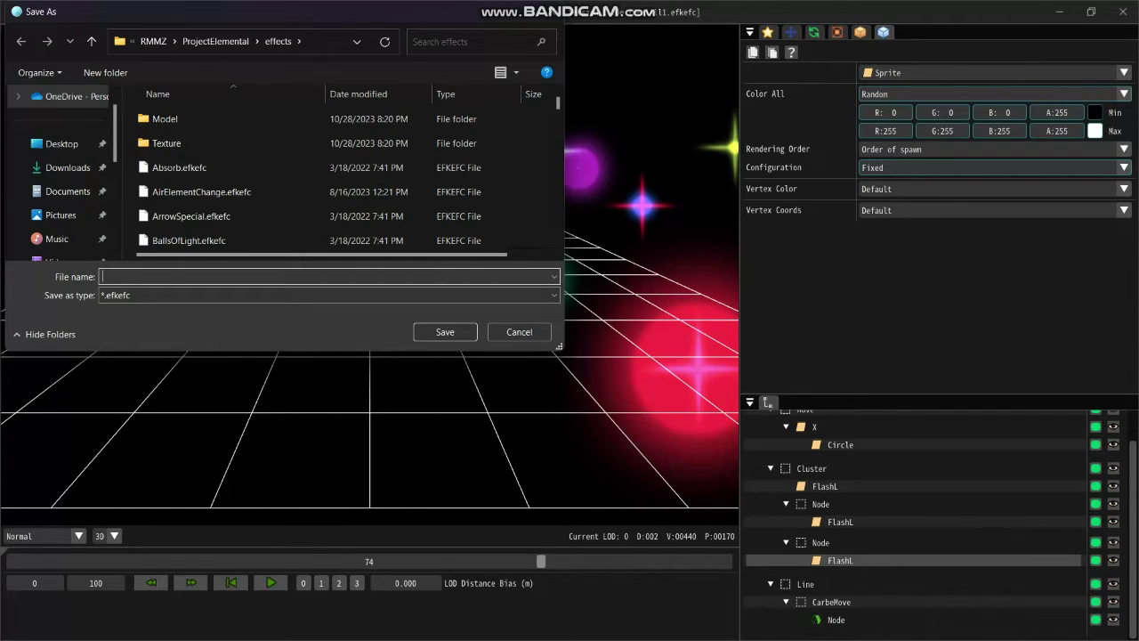
pyautogui.write('R')
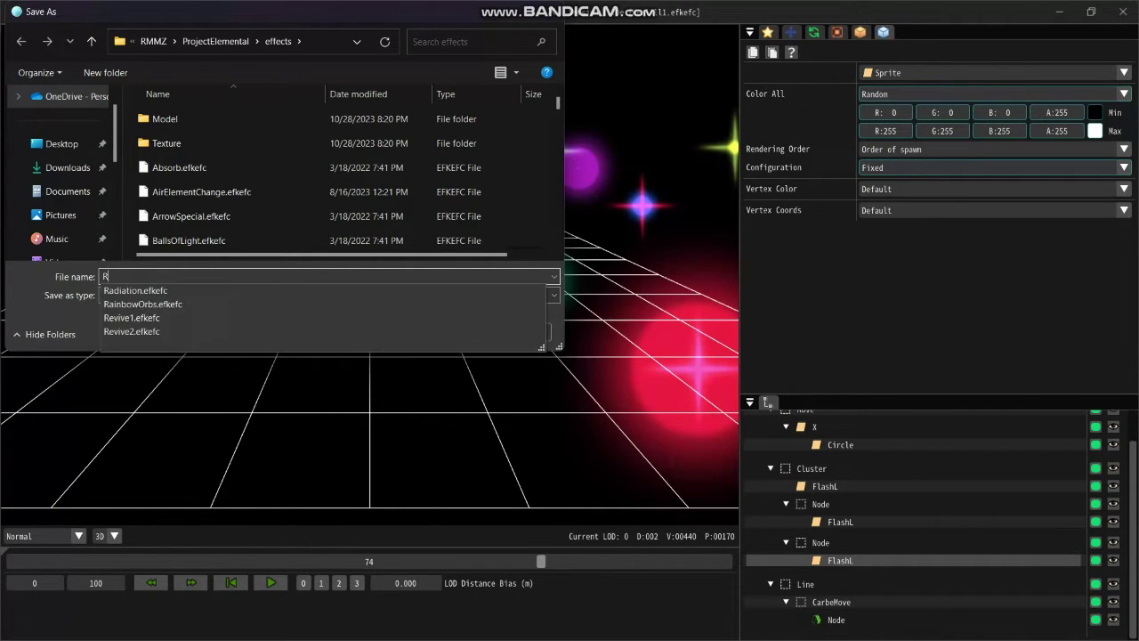
pyautogui.write('ainbowEffect')
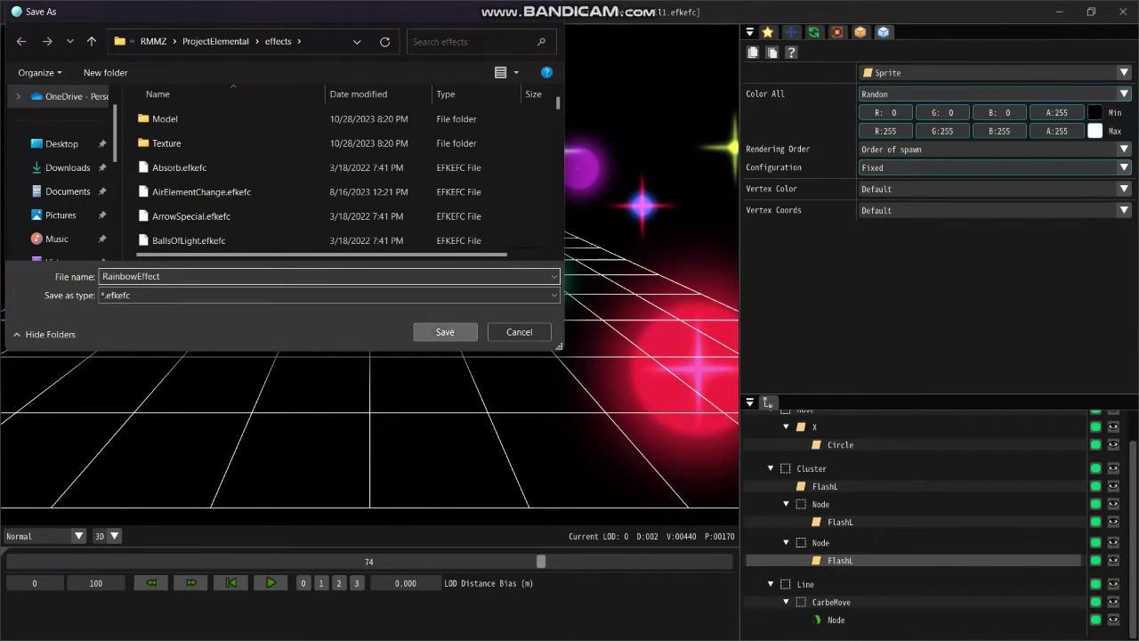
pyautogui.click(445, 331)
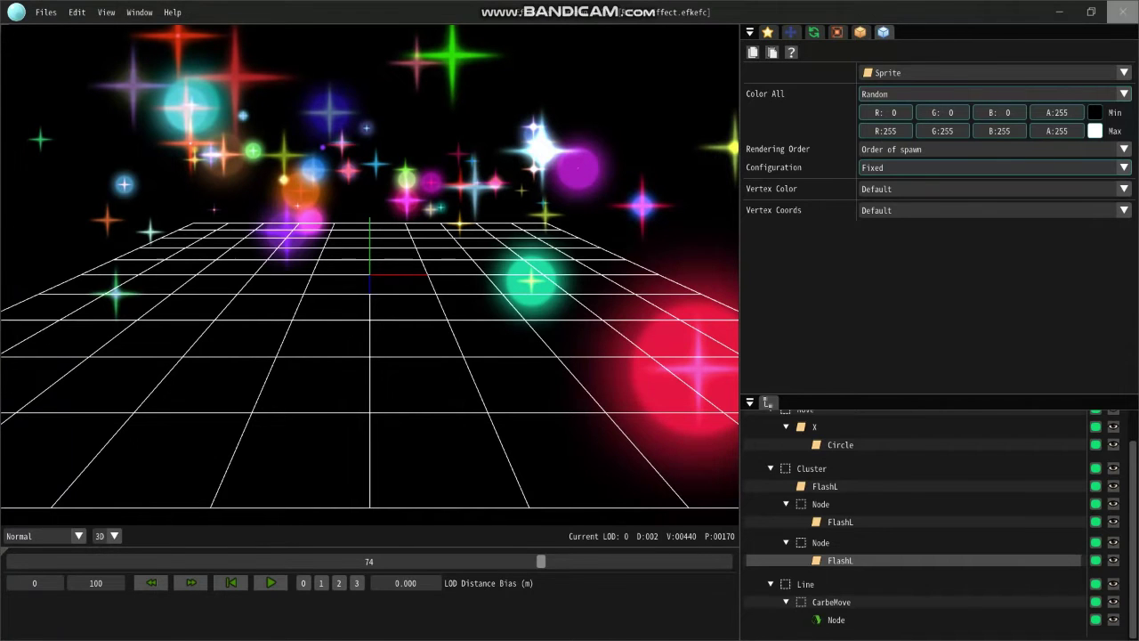
# Close Effekseer, move the Tool folder window up, and launch RPG Maker MZ from the desktop
pyautogui.click(1120, 12)
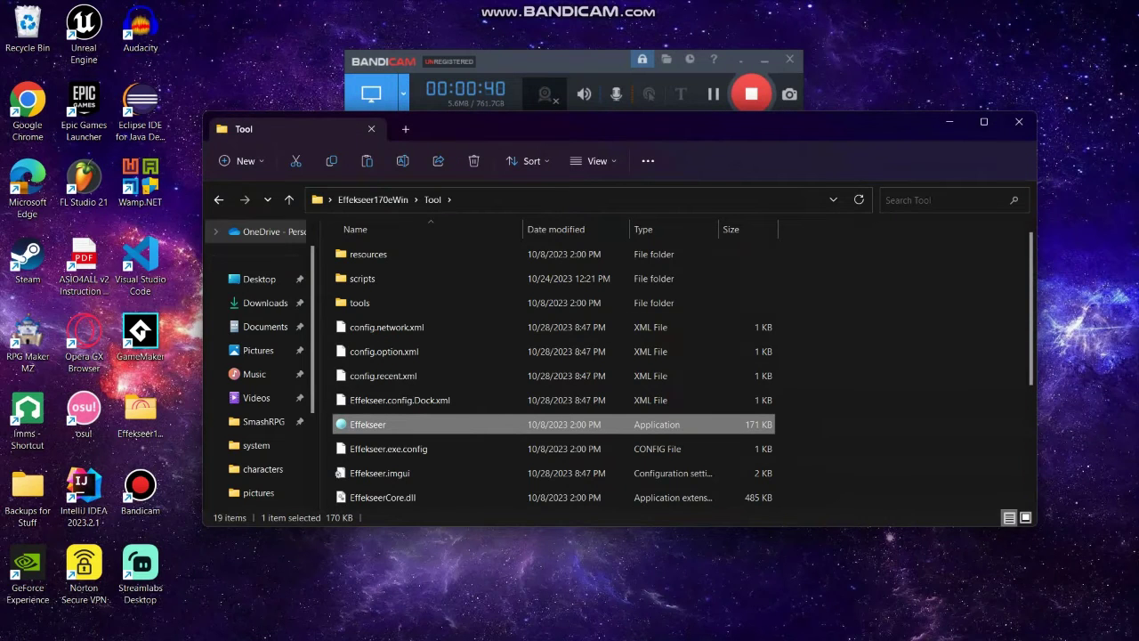
pyautogui.moveTo(668, 125); pyautogui.dragTo(664, 66)
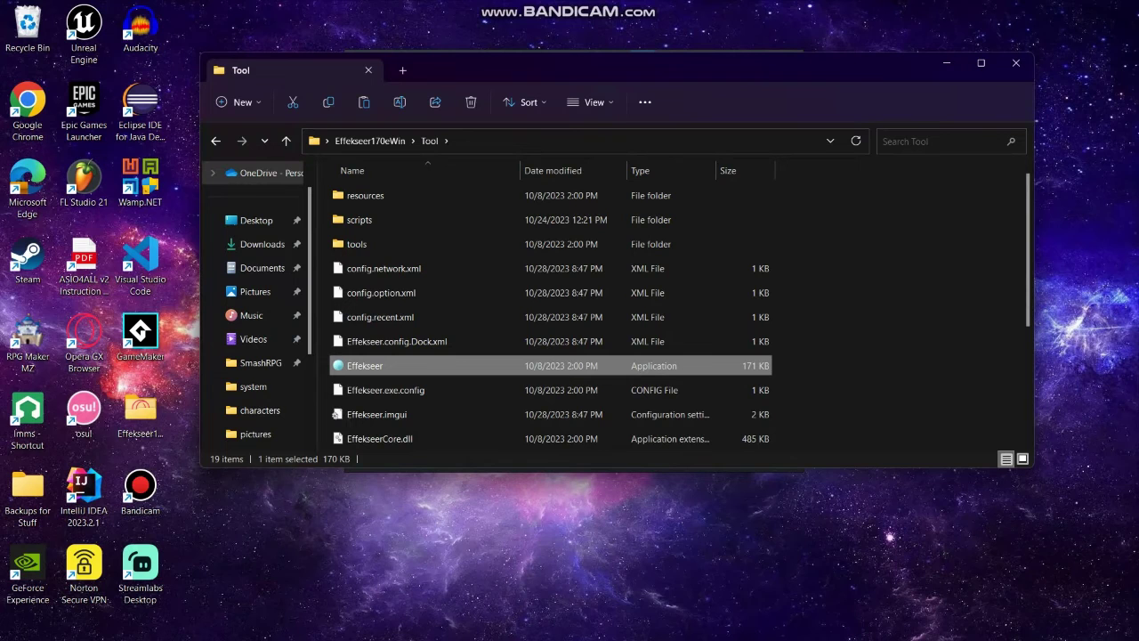
pyautogui.doubleClick(28, 337)
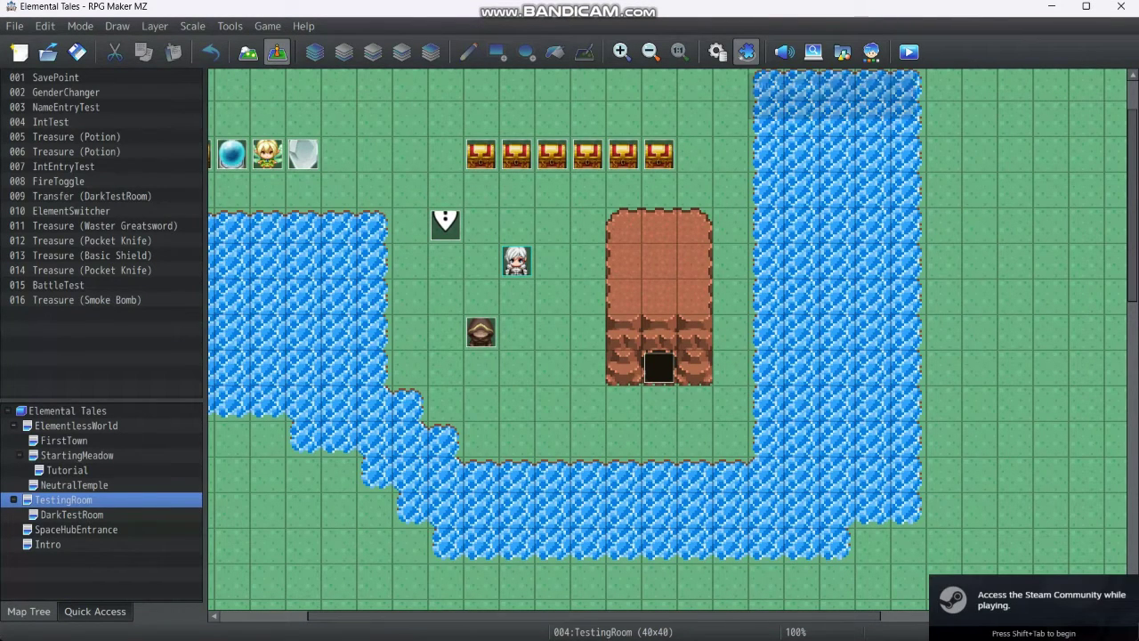
# Review the settings of the EffekseerForRPGMakerMZ_Ex plugin and accept them
pyautogui.click(746, 52)
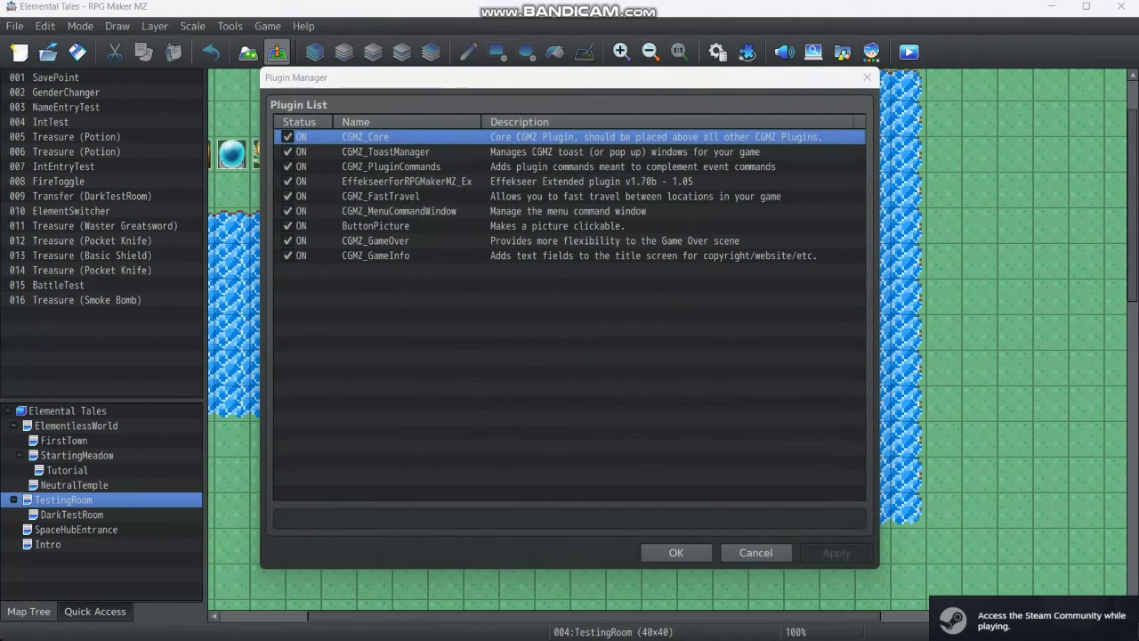
pyautogui.click(406, 181)
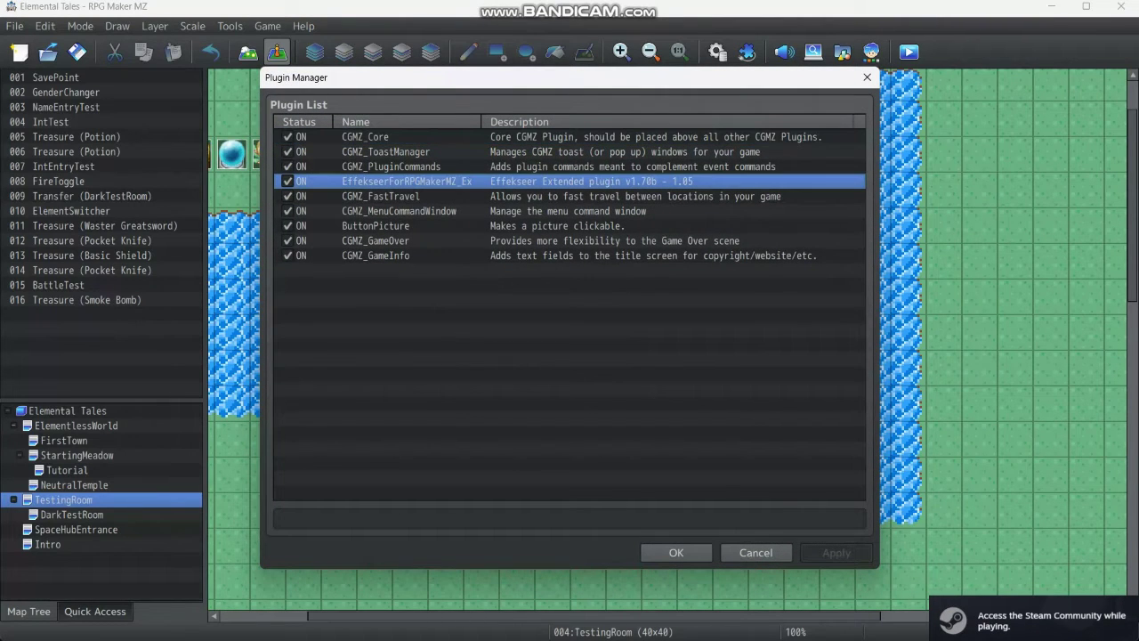
pyautogui.doubleClick(406, 180)
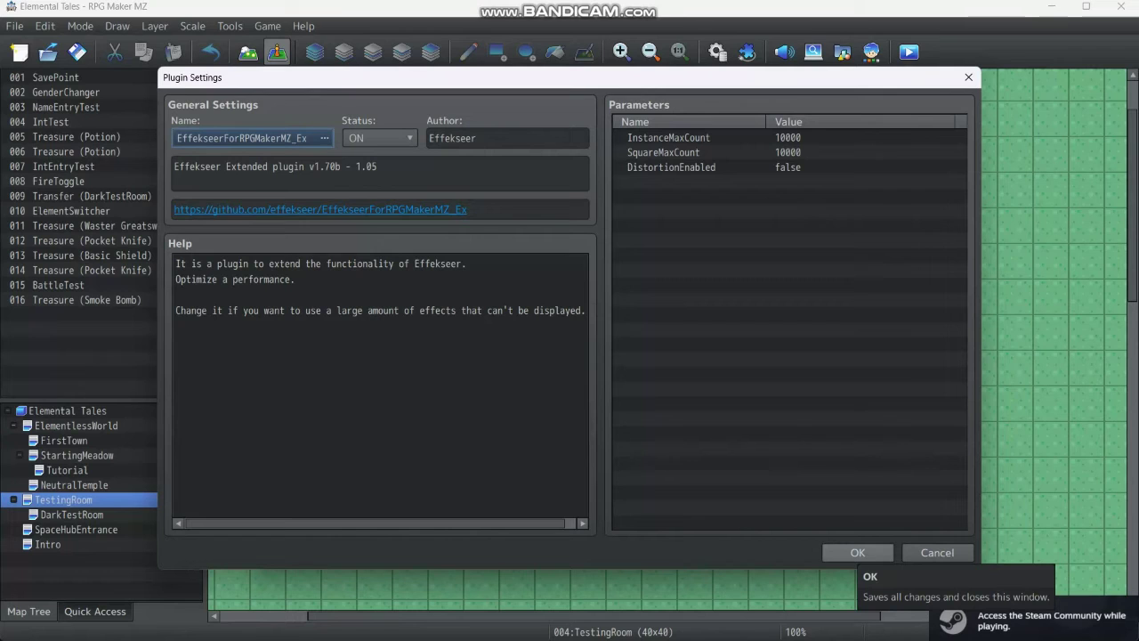
pyautogui.click(857, 551)
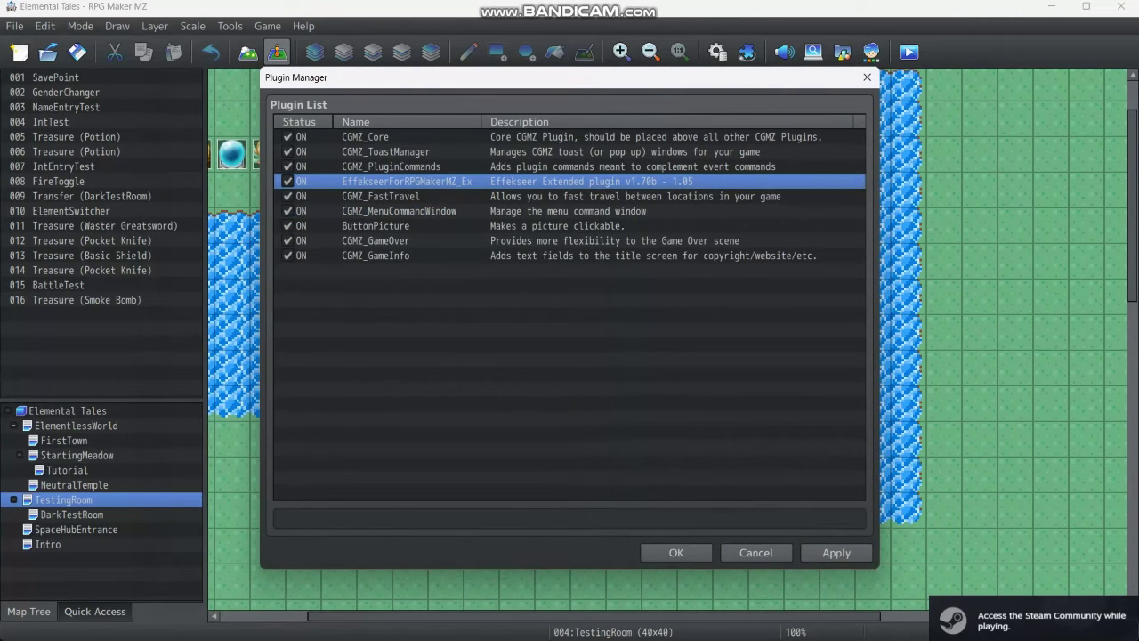
pyautogui.click(676, 552)
# In the database's animations, name the empty entry 0153 "Rainbow Effect"
pyautogui.click(717, 51)
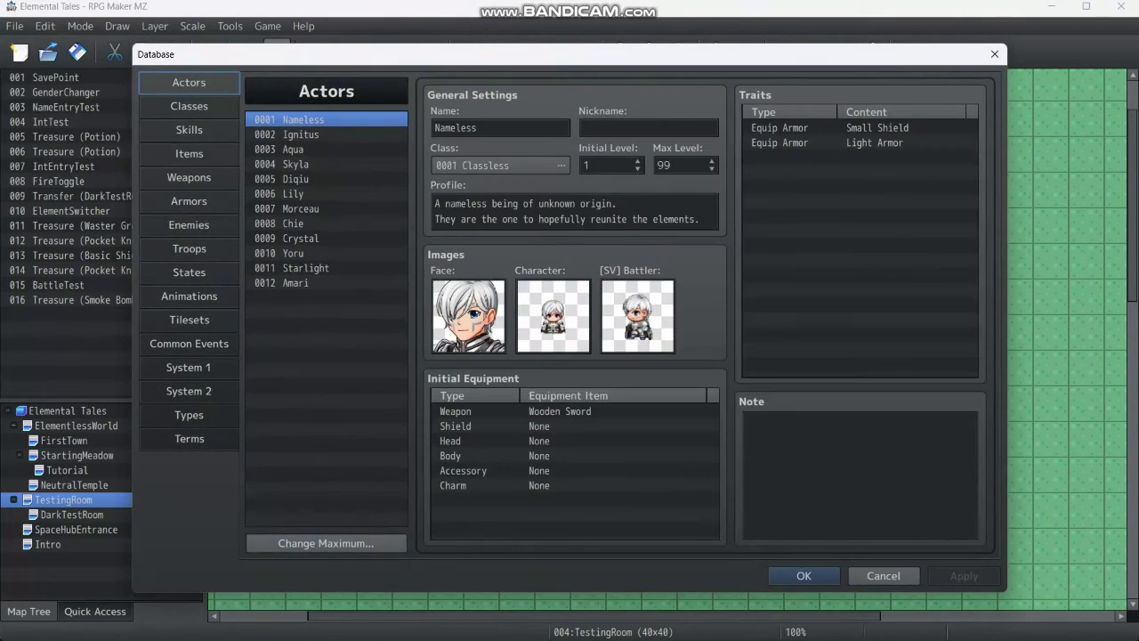
pyautogui.click(189, 296)
pyautogui.scroll(-3, 326, 318)
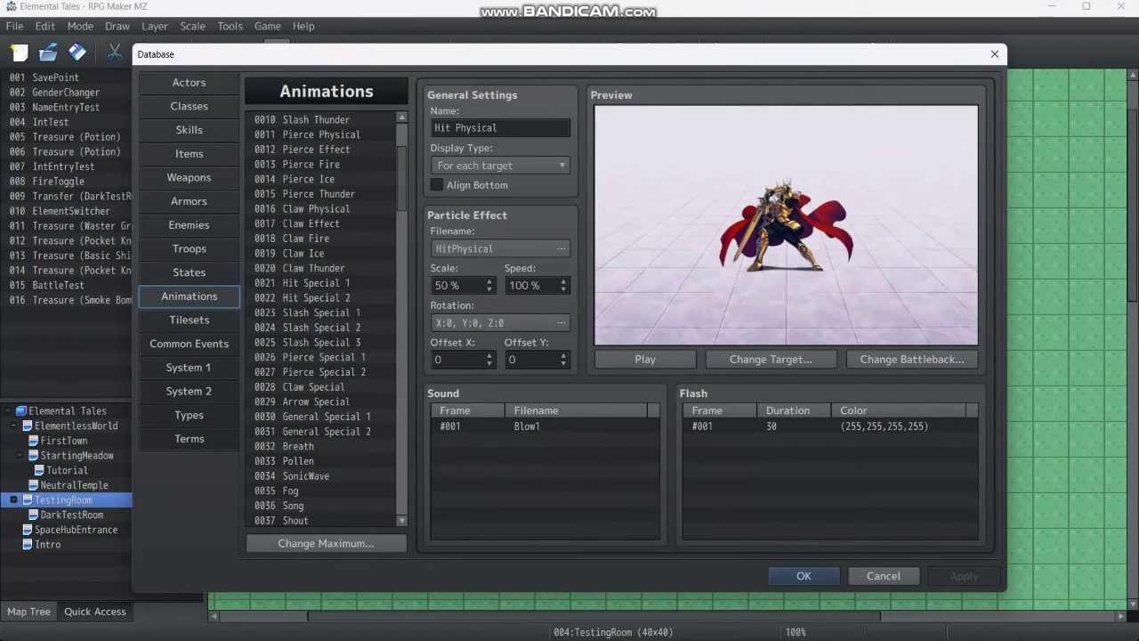
pyautogui.scroll(-20, 327, 319)
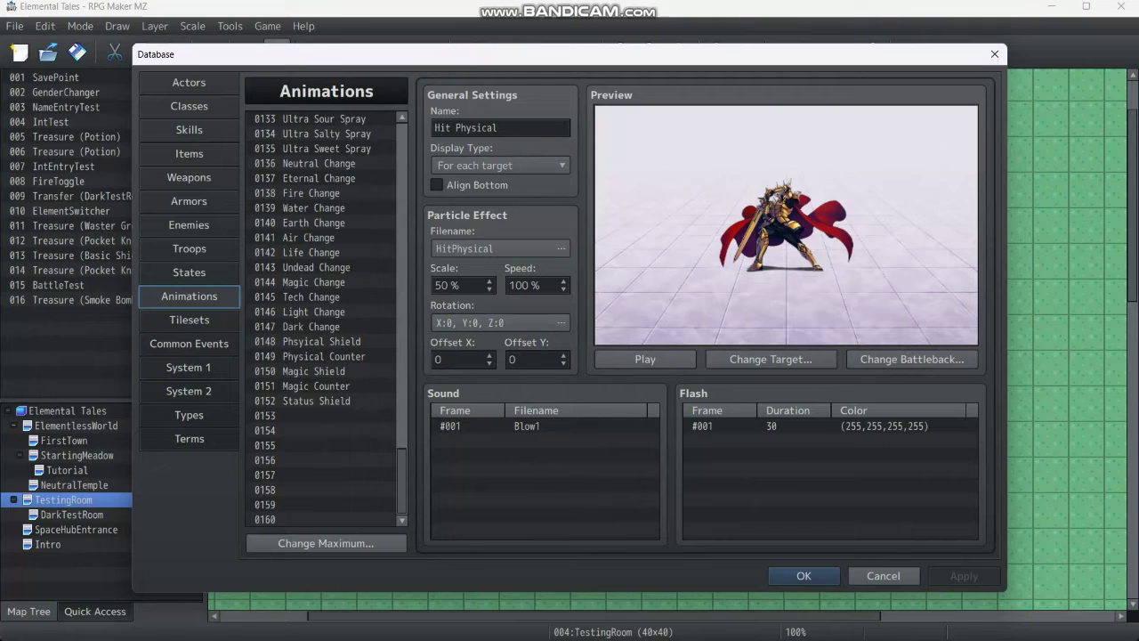
pyautogui.click(320, 400)
pyautogui.click(321, 416)
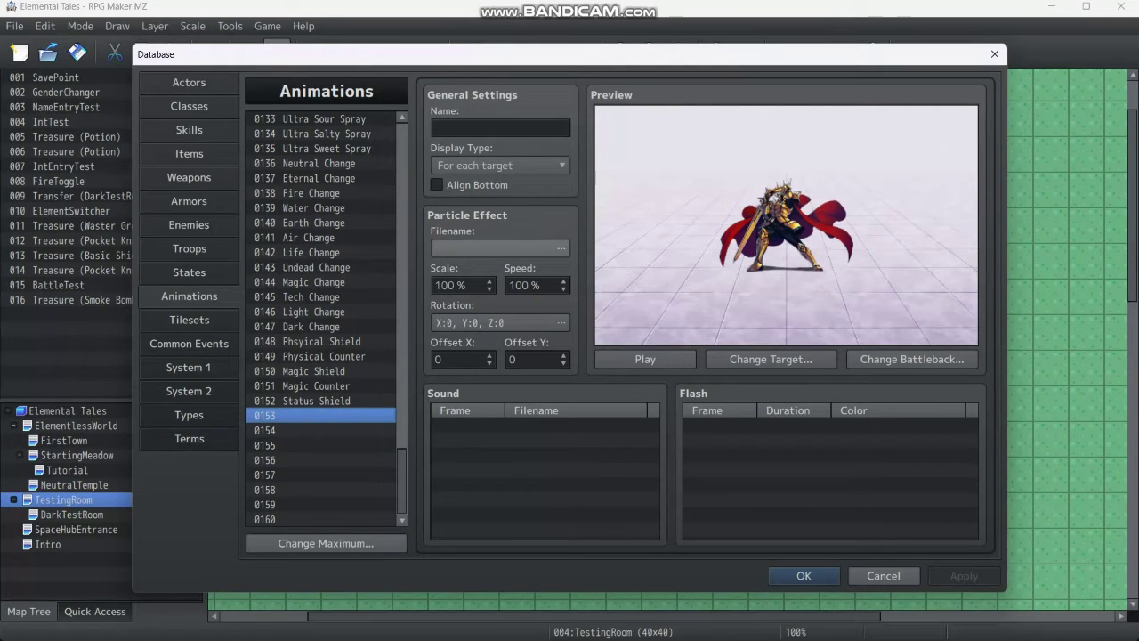
pyautogui.click(500, 127)
pyautogui.write('R')
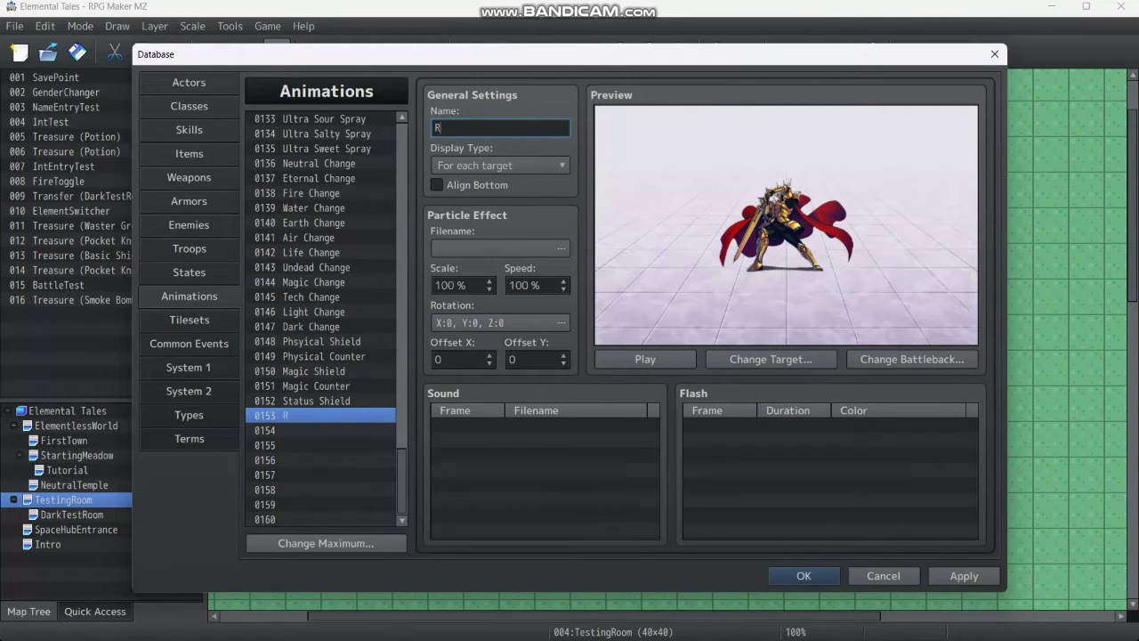
pyautogui.write('ainbow Effect')
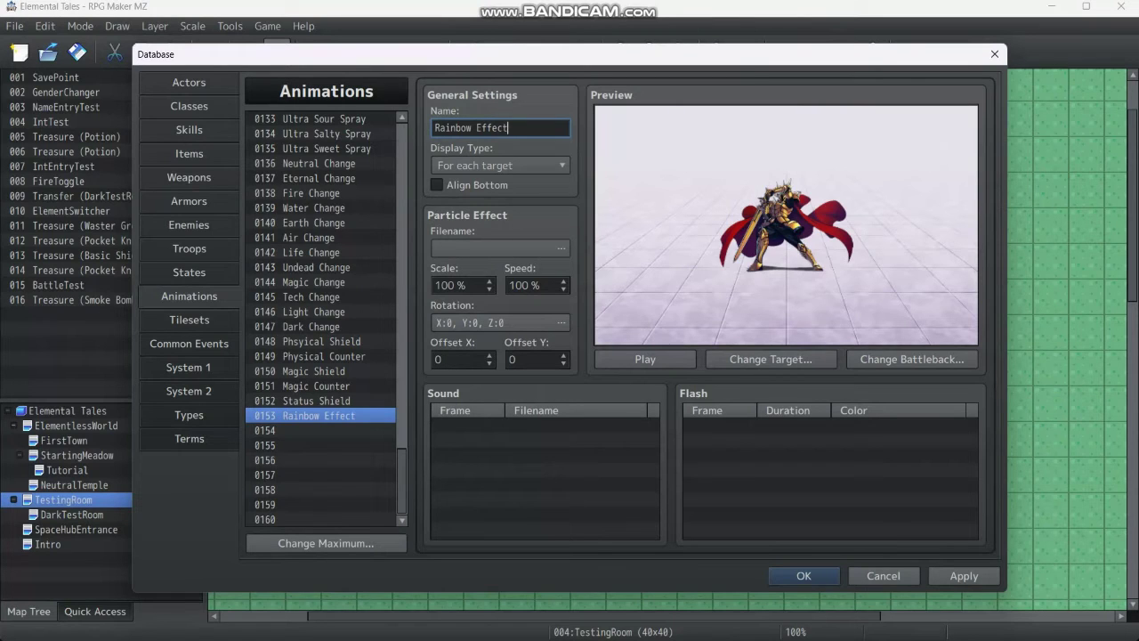
# Set the Rainbow Effect animation's display type to Center of the screen, with Align Bottom off
pyautogui.click(500, 165)
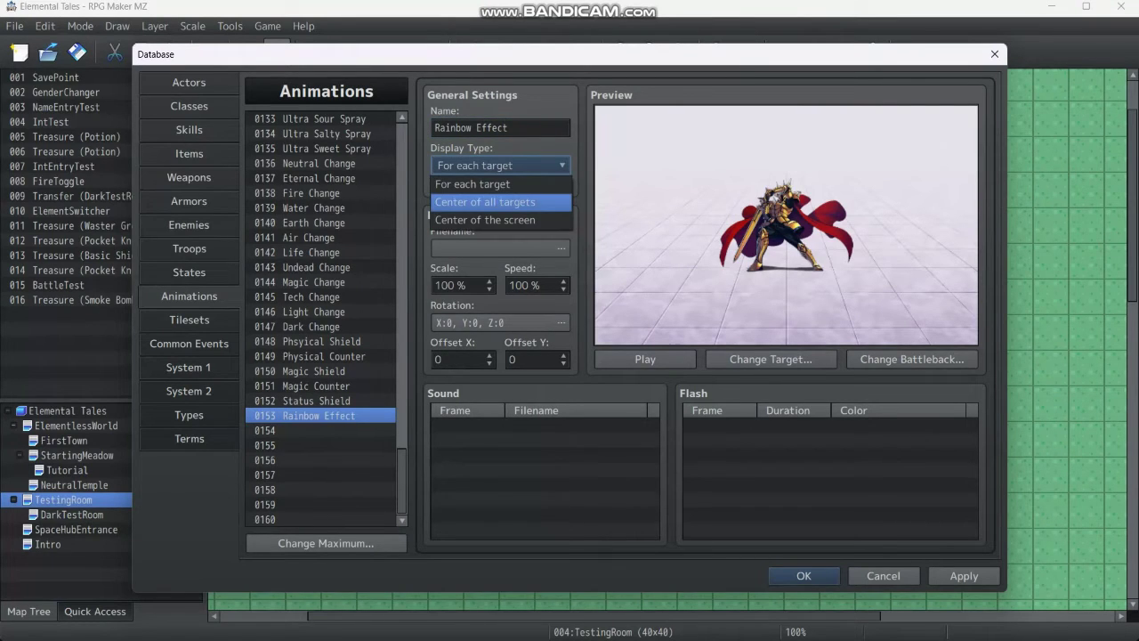
pyautogui.press('Down')
pyautogui.press('Return')
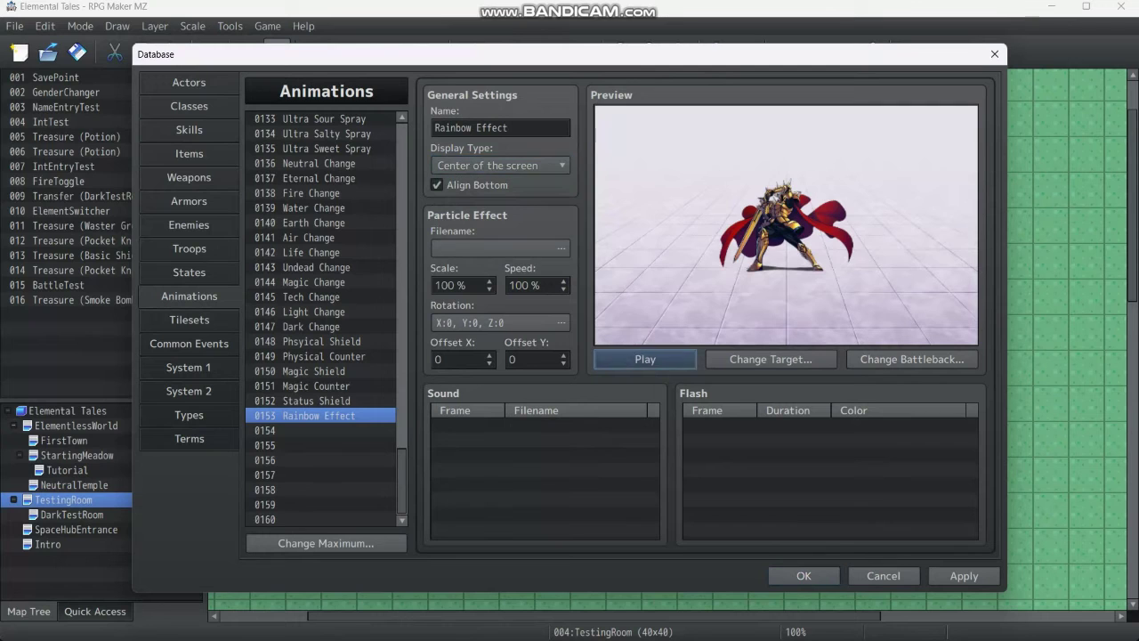
pyautogui.click(437, 185)
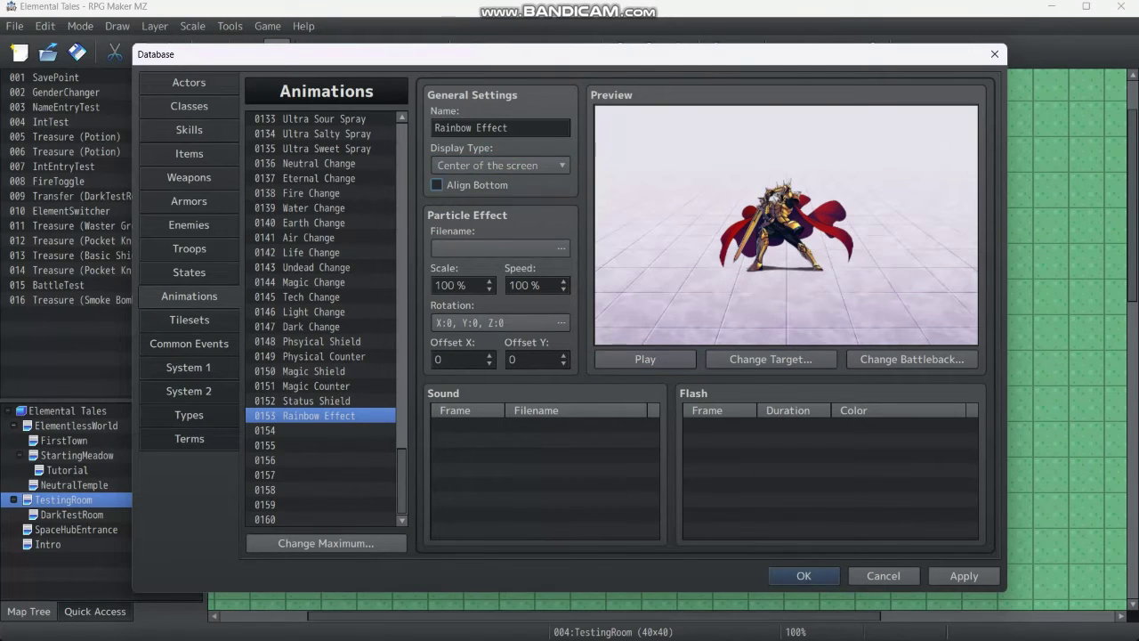
# Compare the RainbowEffect and RainbowOrbs effects, and assign RainbowEffect as the Rainbow Effect animation's particle effect
pyautogui.click(500, 248)
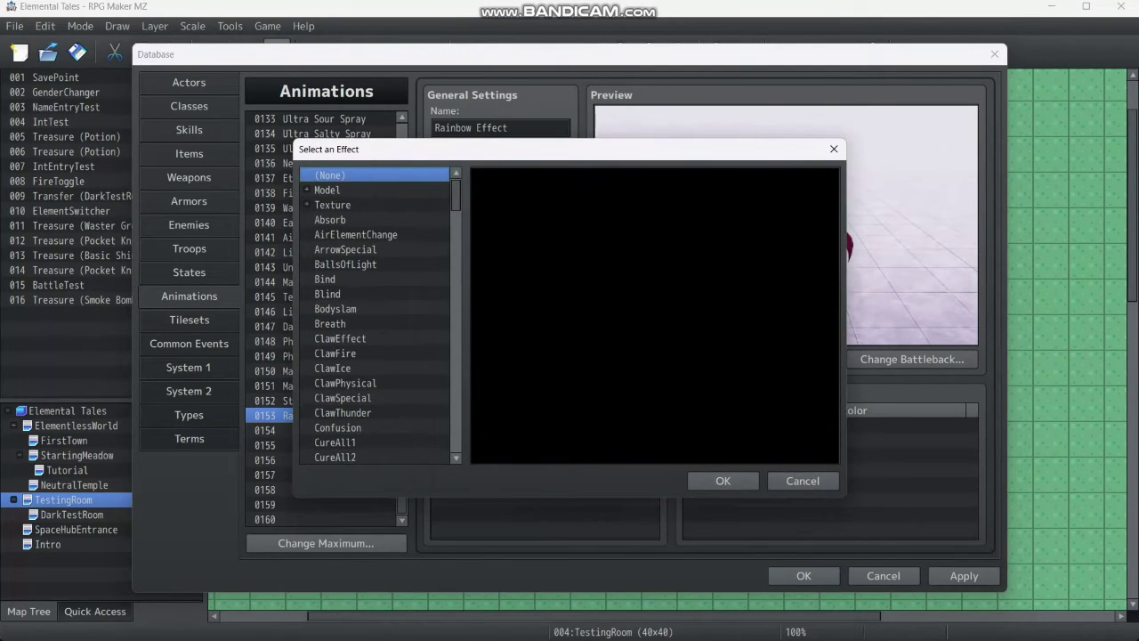
pyautogui.scroll(-20, 380, 315)
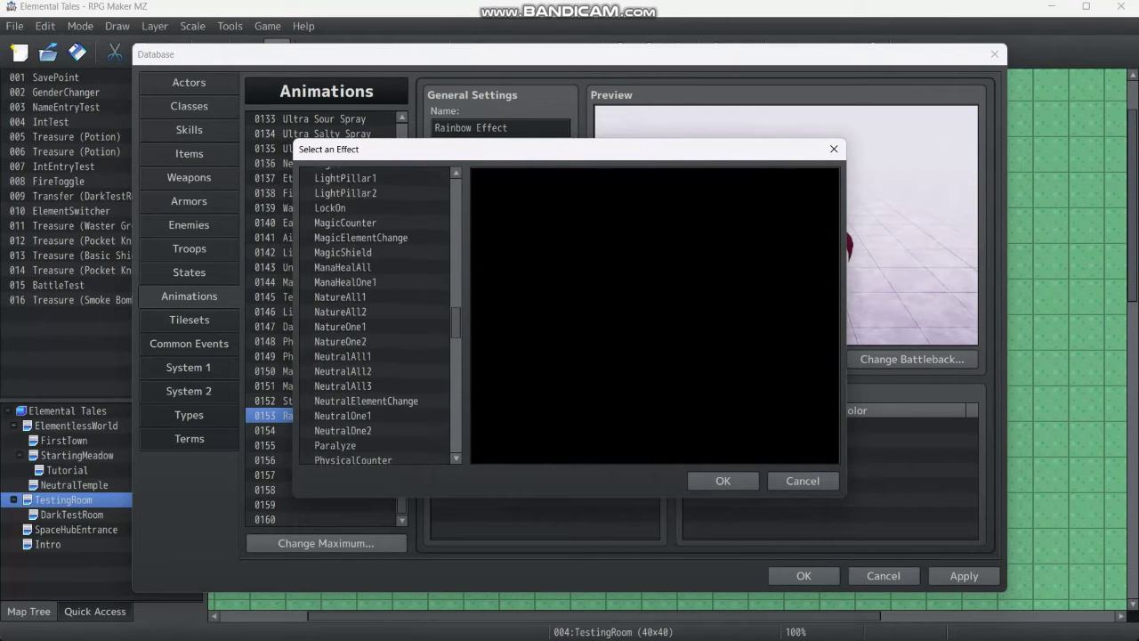
pyautogui.scroll(-5, 373, 315)
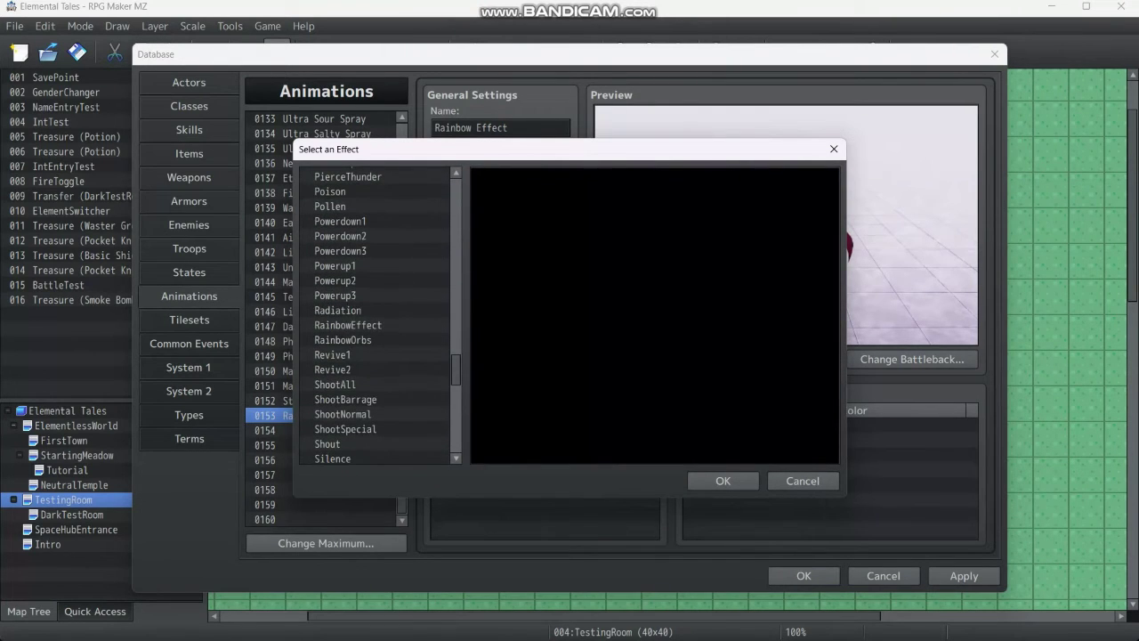
pyautogui.click(348, 325)
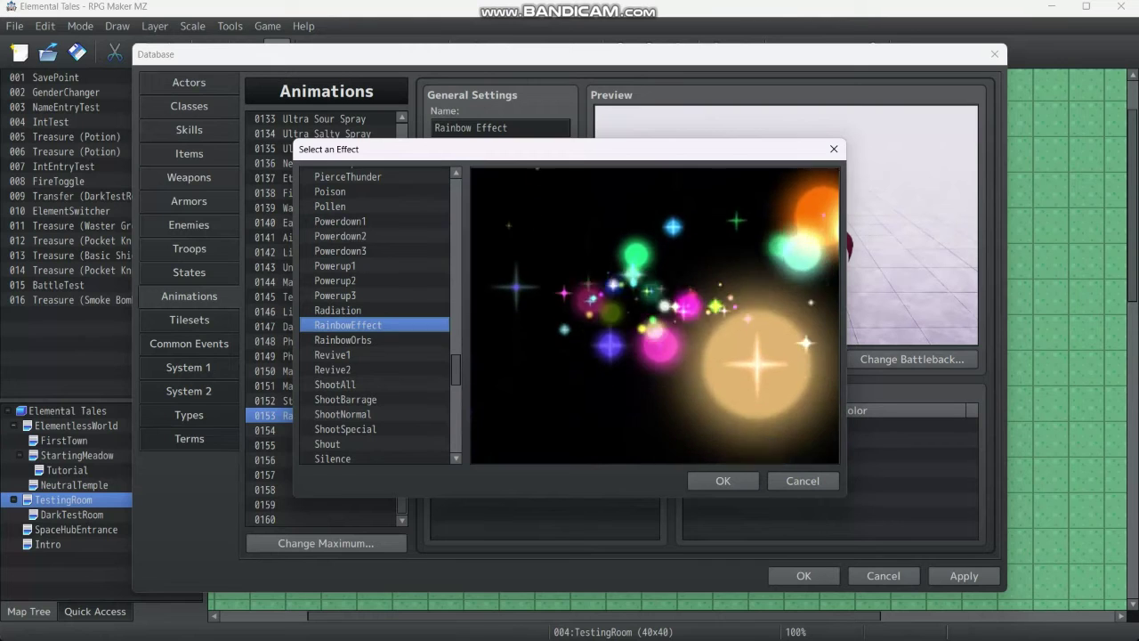
pyautogui.click(342, 339)
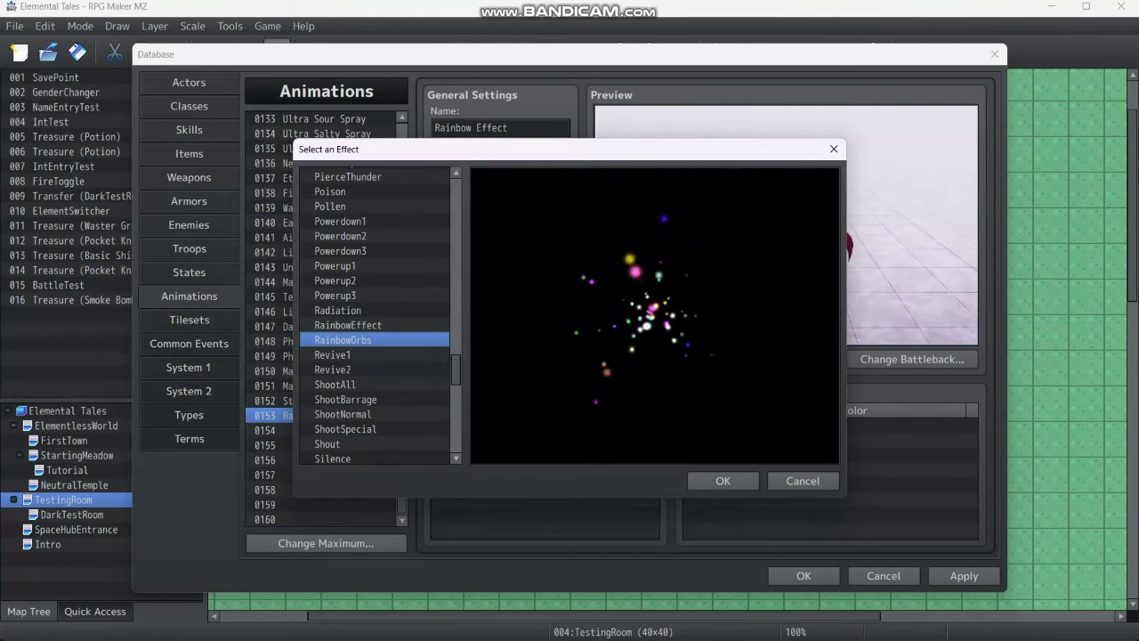
pyautogui.click(348, 325)
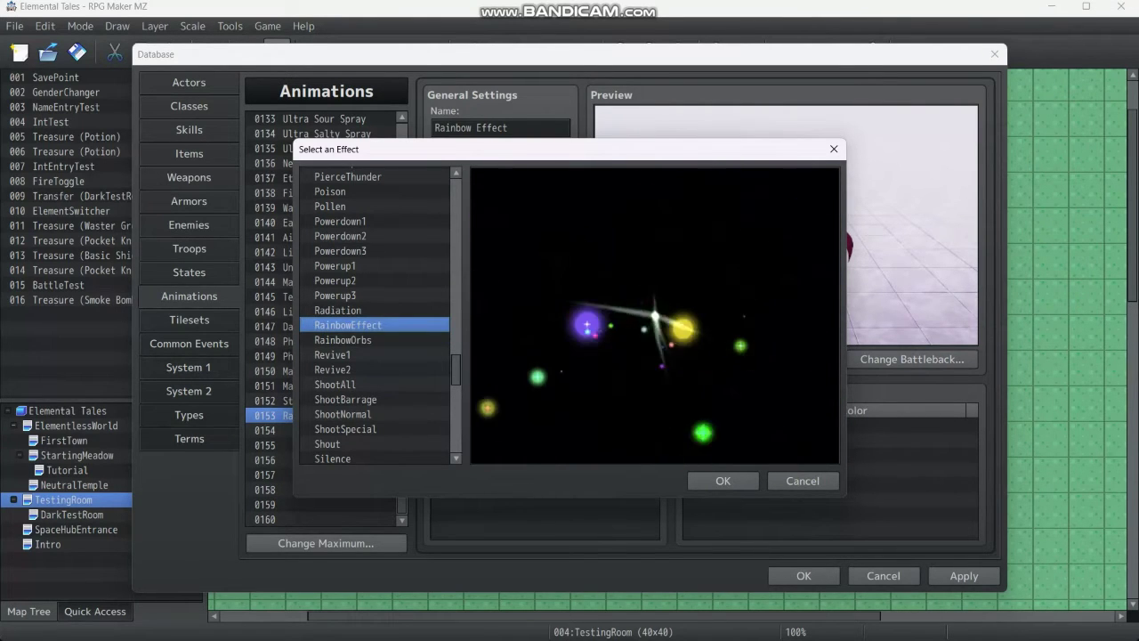
pyautogui.click(722, 481)
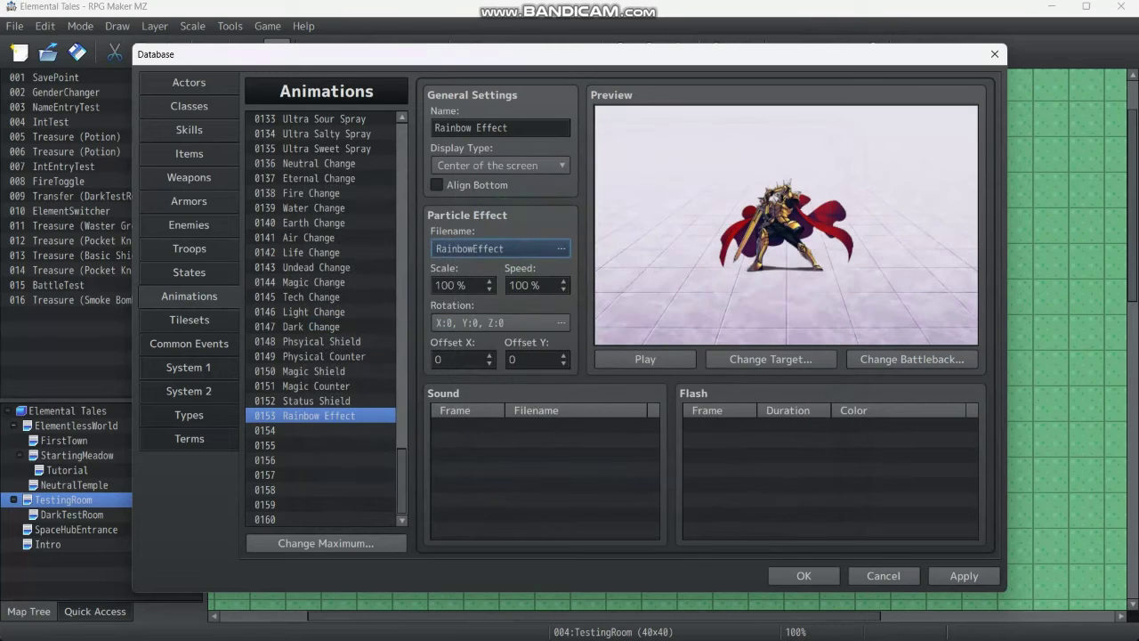
# Add a white flash at frame 1 with duration 30 and intensity 119 to the animation, and play the preview
pyautogui.scroll(3, 326, 319)
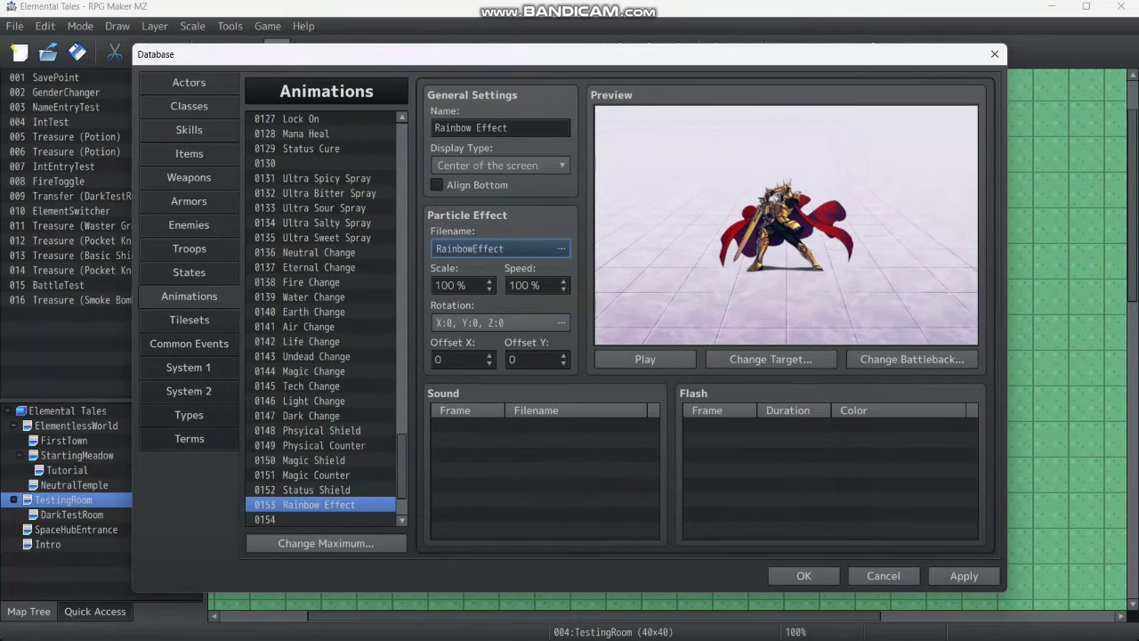
pyautogui.doubleClick(829, 424)
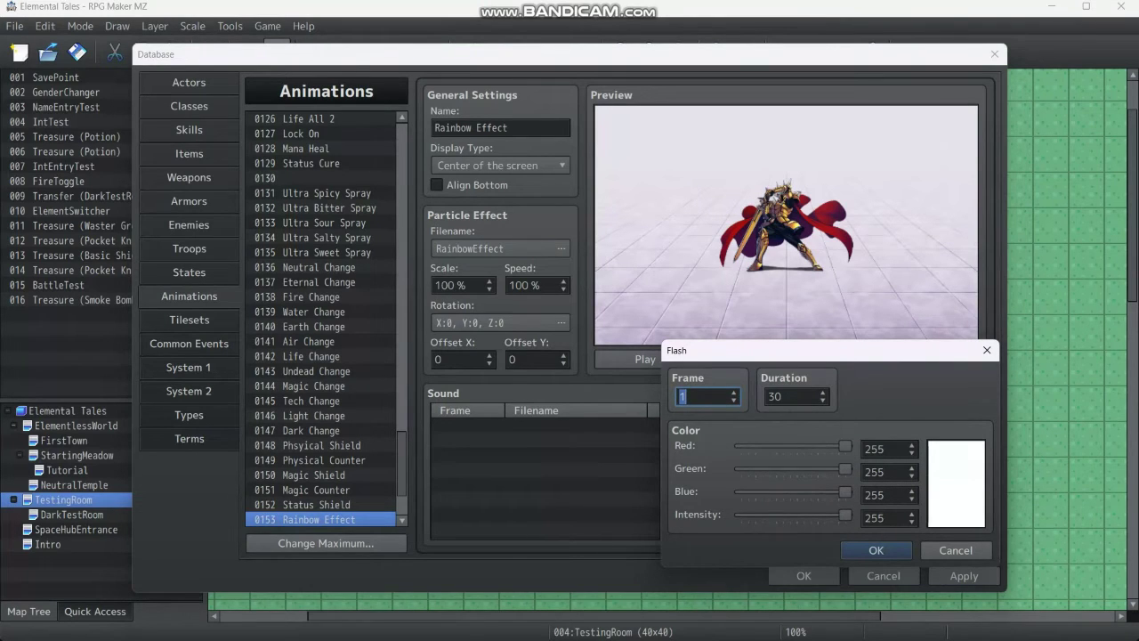
pyautogui.moveTo(845, 515); pyautogui.dragTo(789, 514)
pyautogui.click(875, 550)
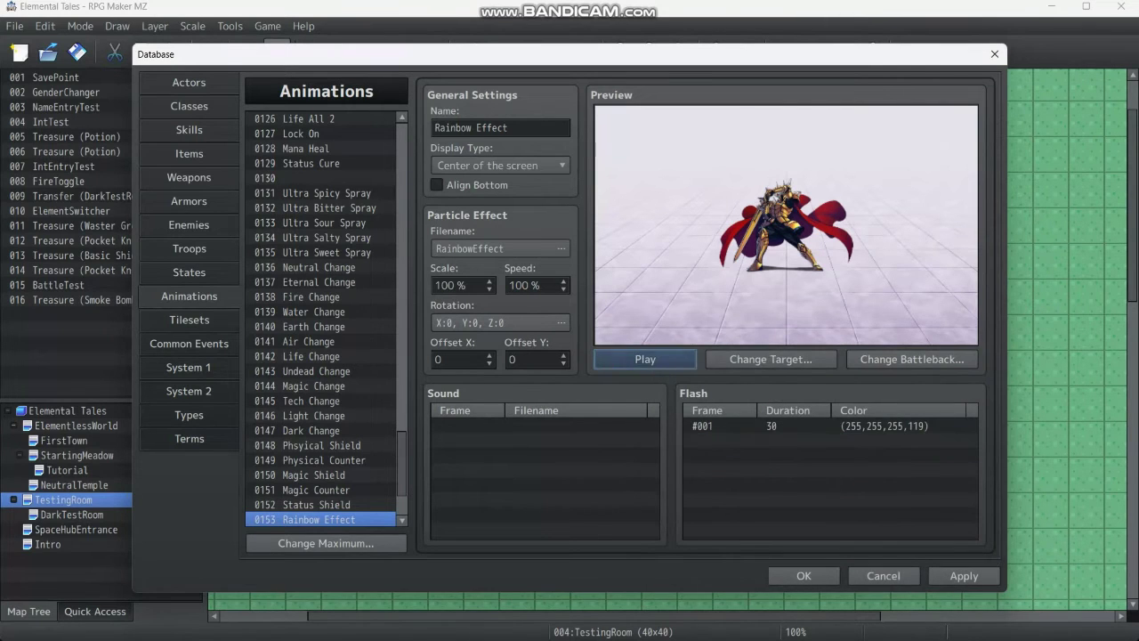
pyautogui.click(645, 359)
# Change the flash's start frame to 10
pyautogui.rightClick(730, 428)
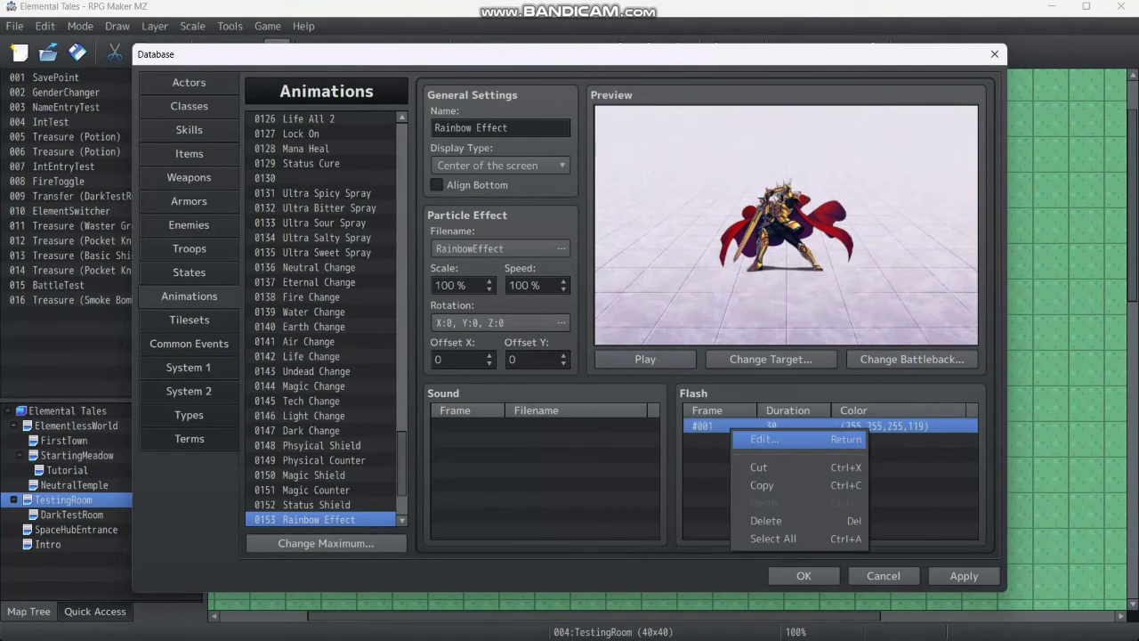
pyautogui.click(763, 439)
pyautogui.write('0')
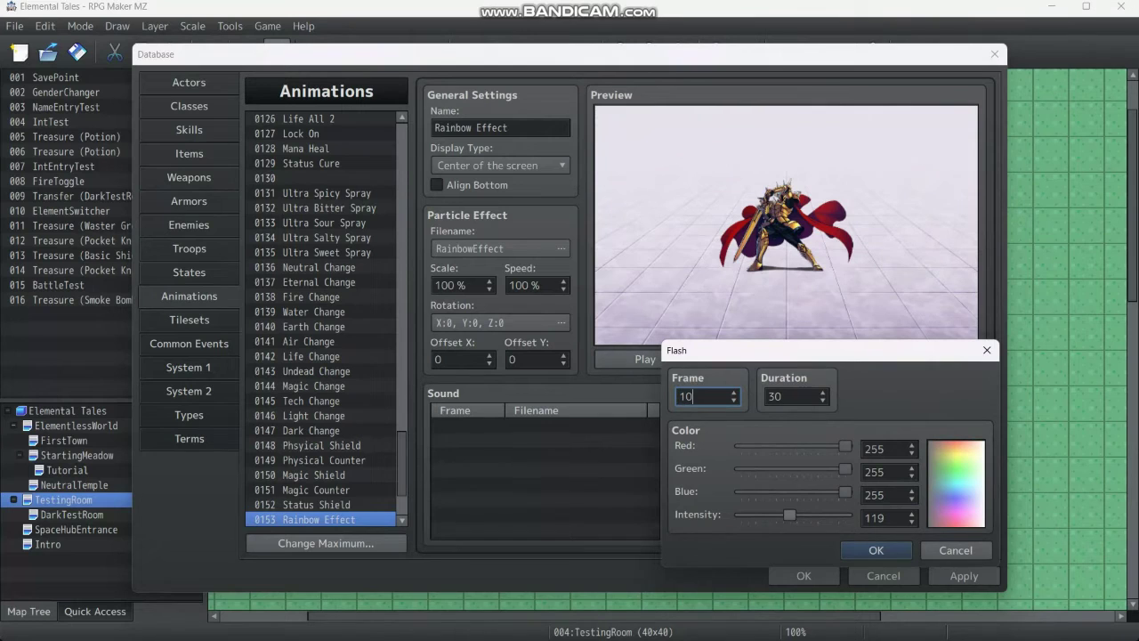
pyautogui.press('Return')
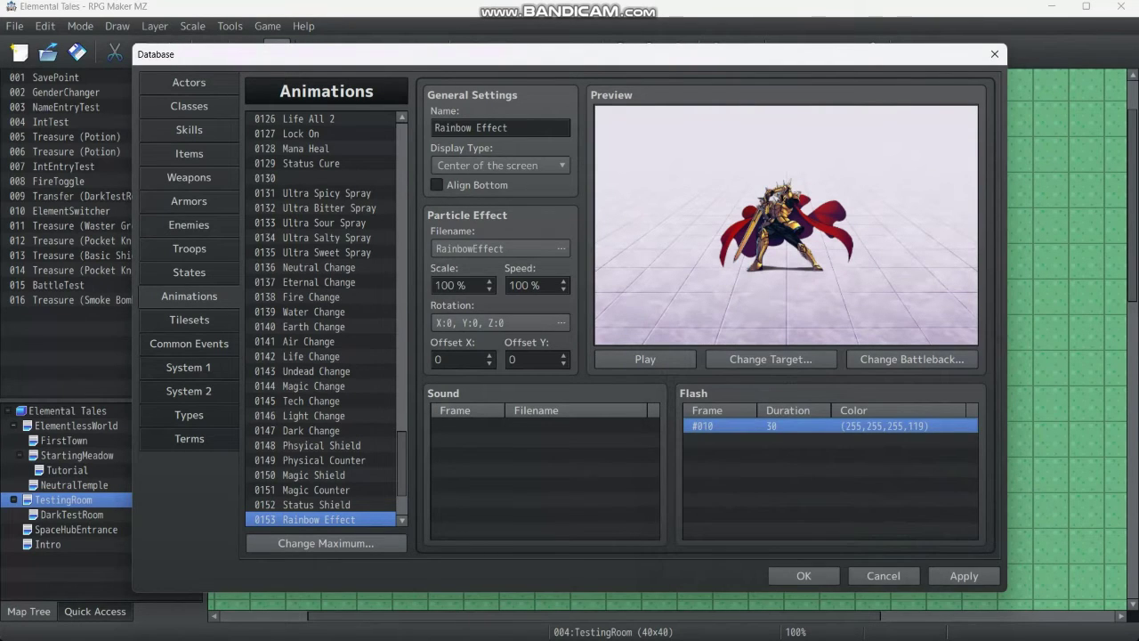
# Add a sound at frame 1 of the animation, auditioning Ice11 and Ice9 and choosing Ice9 at 90% volume and 100% pitch
pyautogui.doubleClick(544, 425)
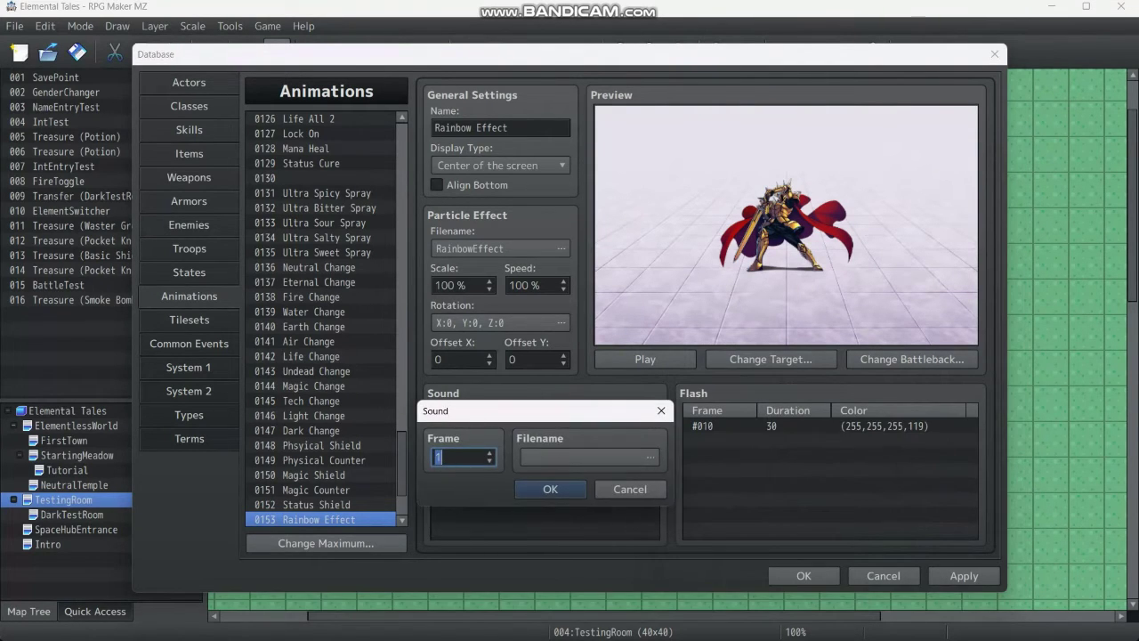
pyautogui.click(590, 457)
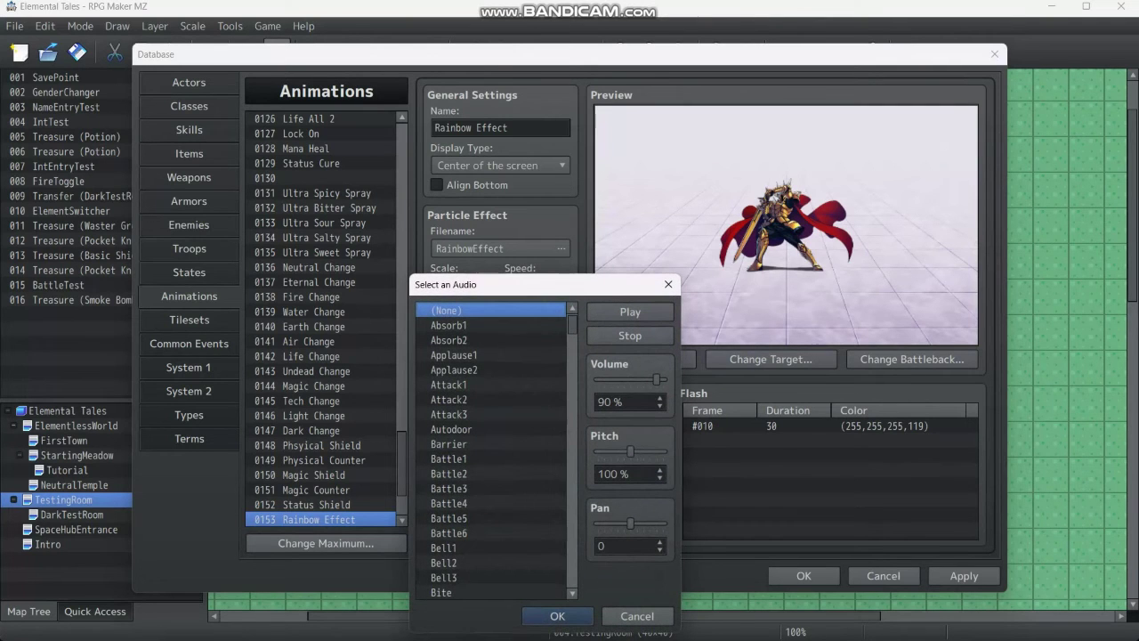
pyautogui.scroll(-15, 492, 450)
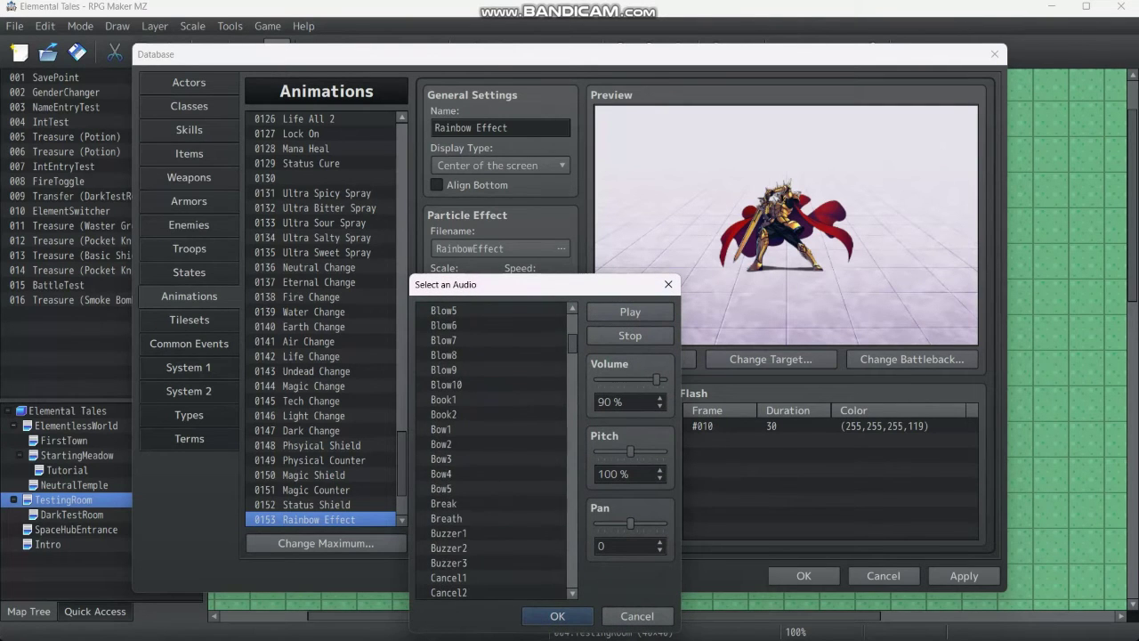
pyautogui.scroll(-20, 491, 450)
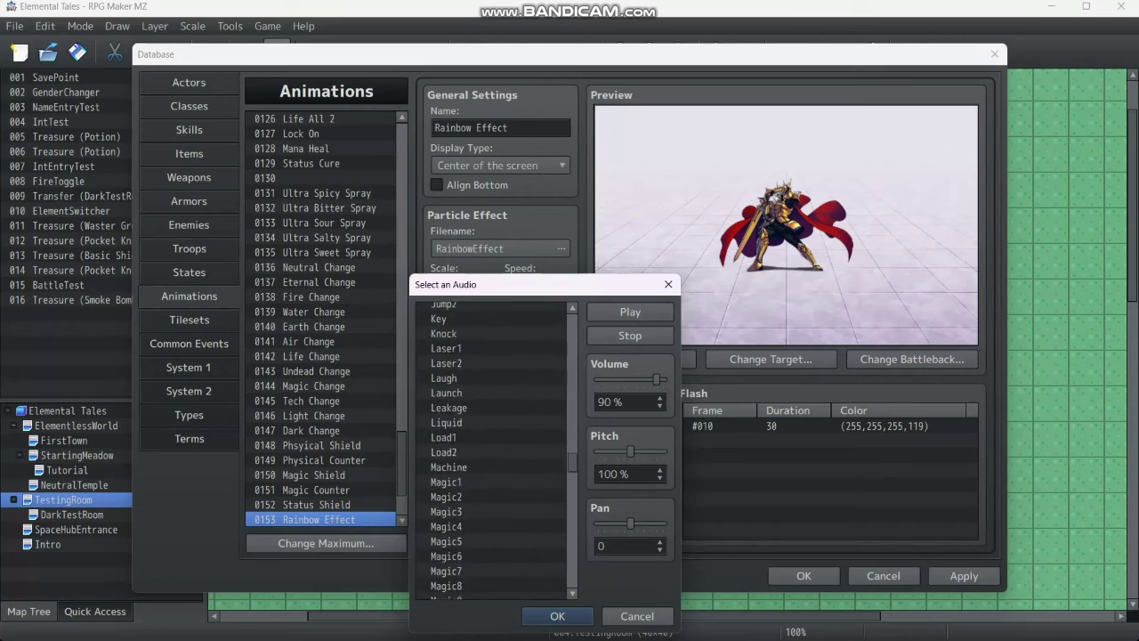
pyautogui.click(491, 426)
pyautogui.click(630, 311)
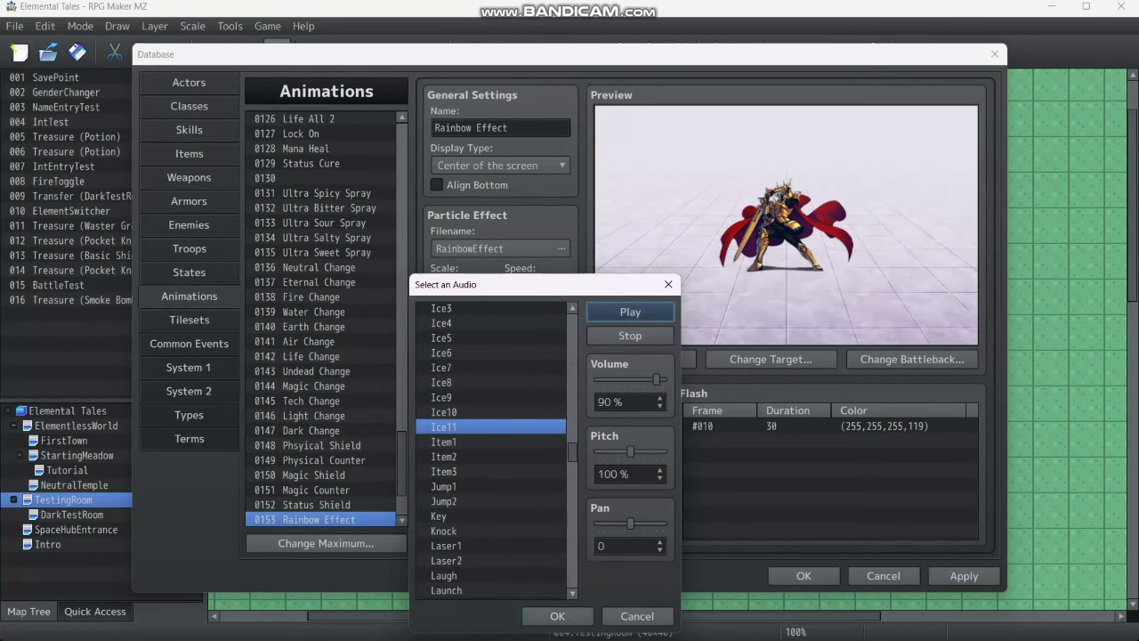
pyautogui.click(491, 442)
pyautogui.click(491, 397)
pyautogui.click(630, 311)
pyautogui.scroll(2, 491, 450)
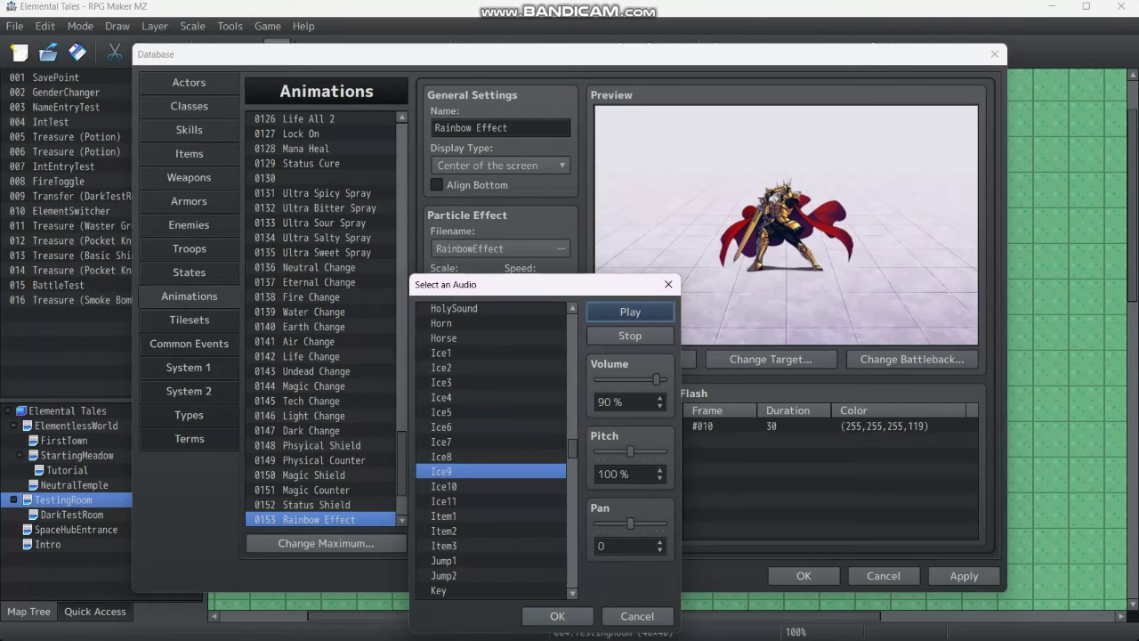
pyautogui.click(557, 616)
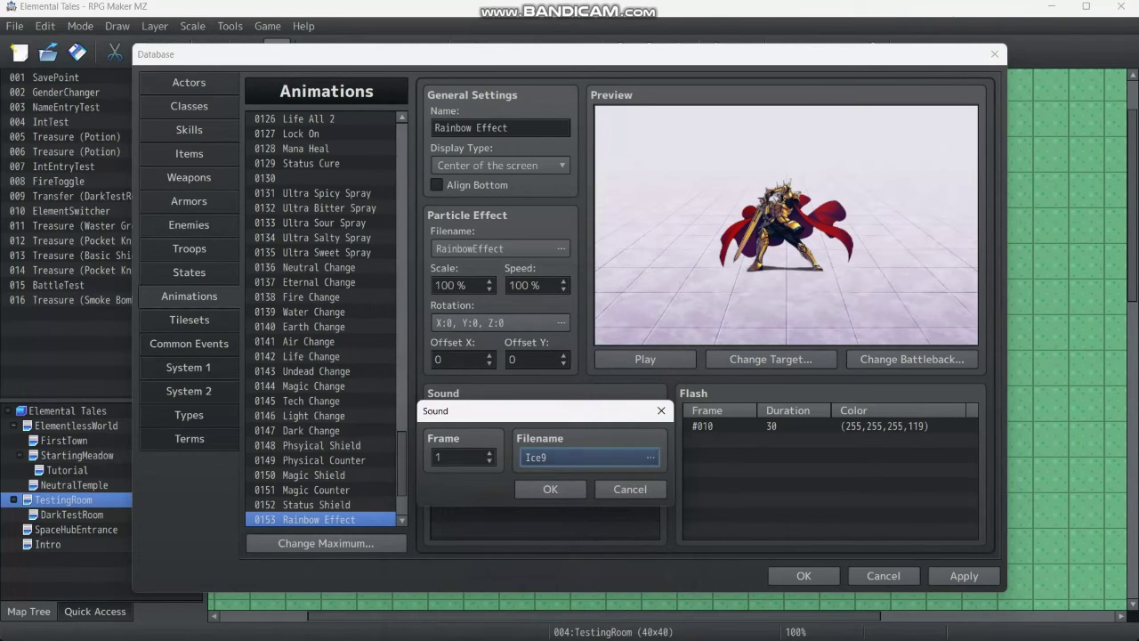
pyautogui.press('Return')
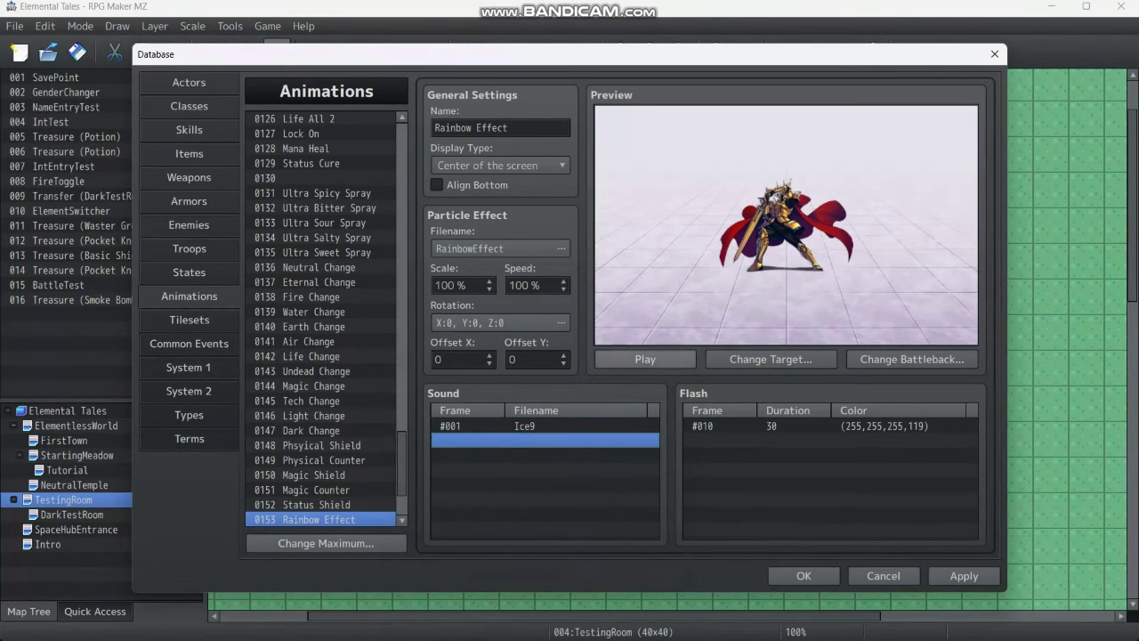
# Preview the finished Rainbow Effect animation with its sound and flash, and accept the database changes
pyautogui.click(645, 359)
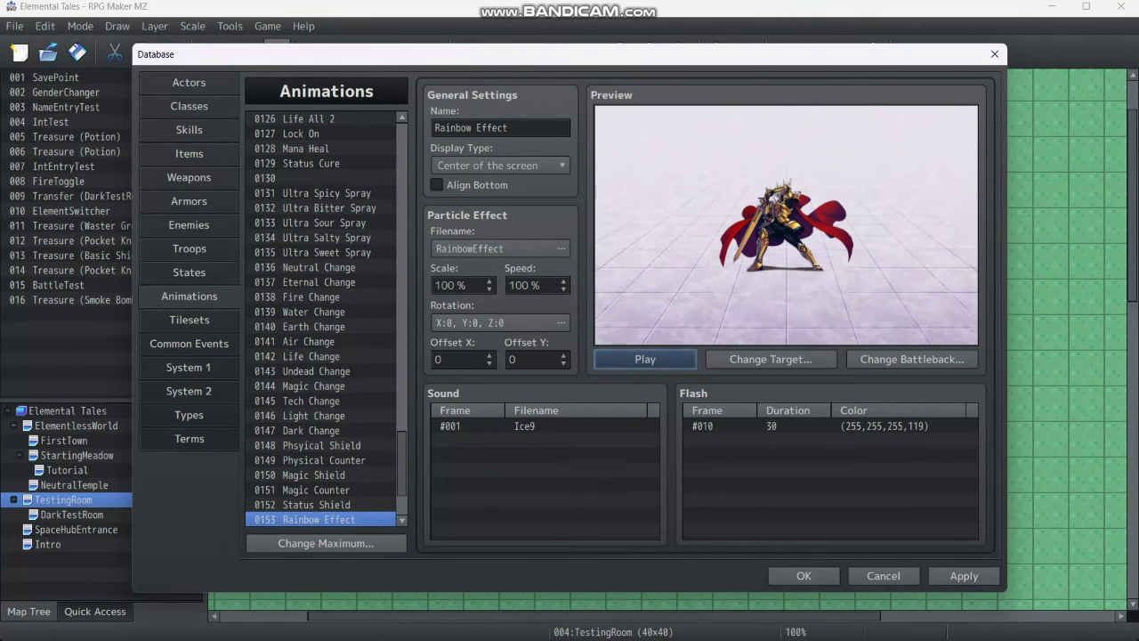
pyautogui.press('space')
pyautogui.scroll(-3, 327, 320)
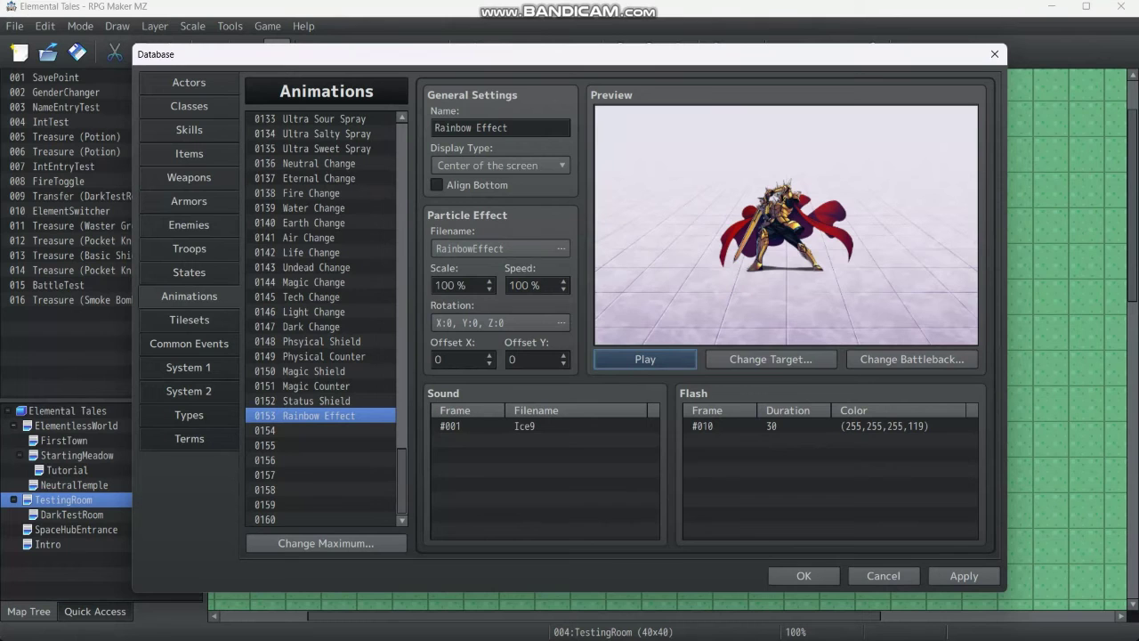
pyautogui.click(802, 575)
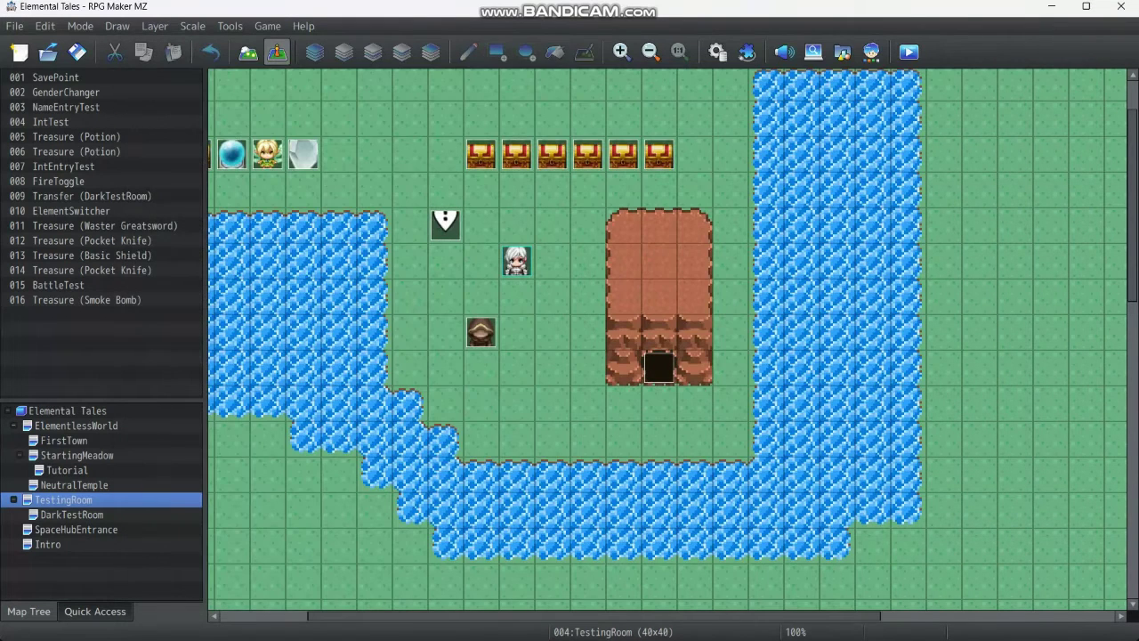